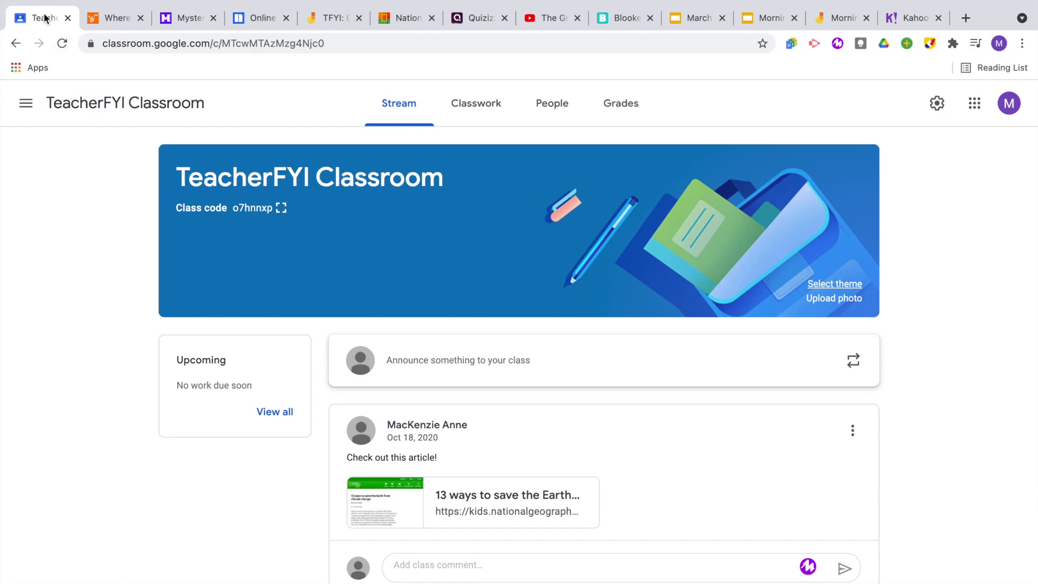
- Put the National Geographic Kids tab into a new tab group named Science
click(185, 19)
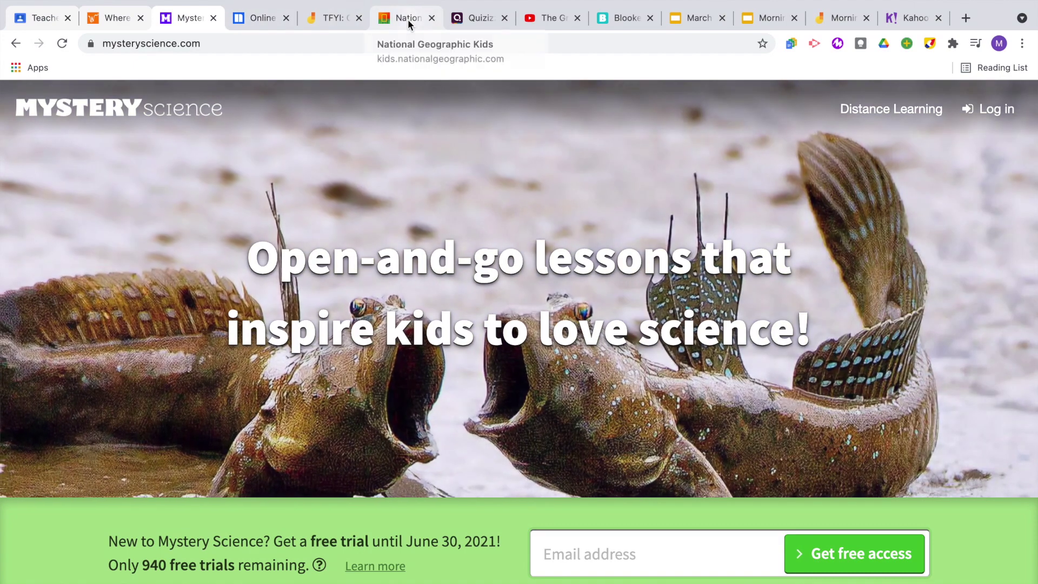
click(407, 19)
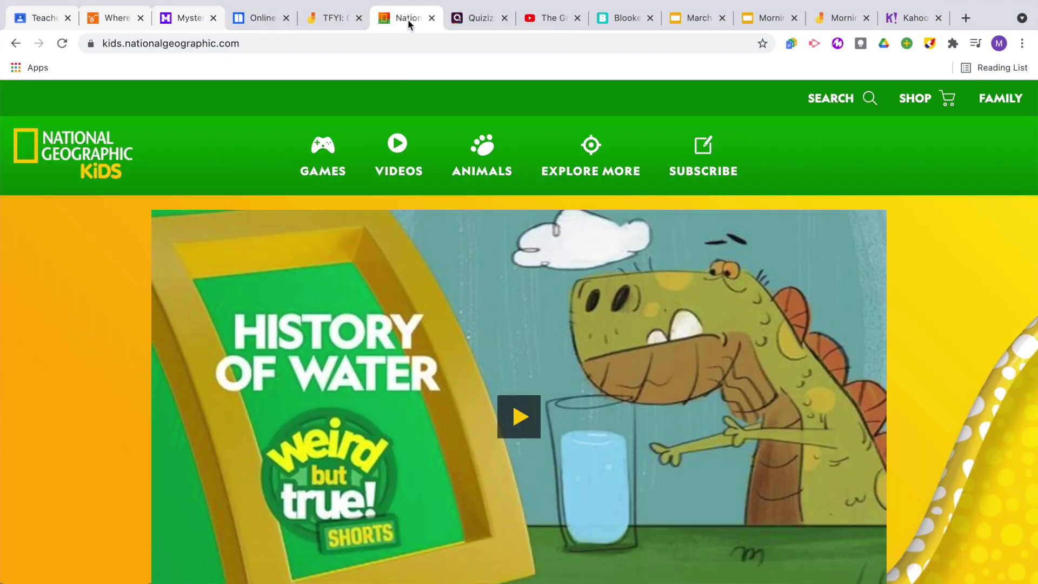
right_click(408, 19)
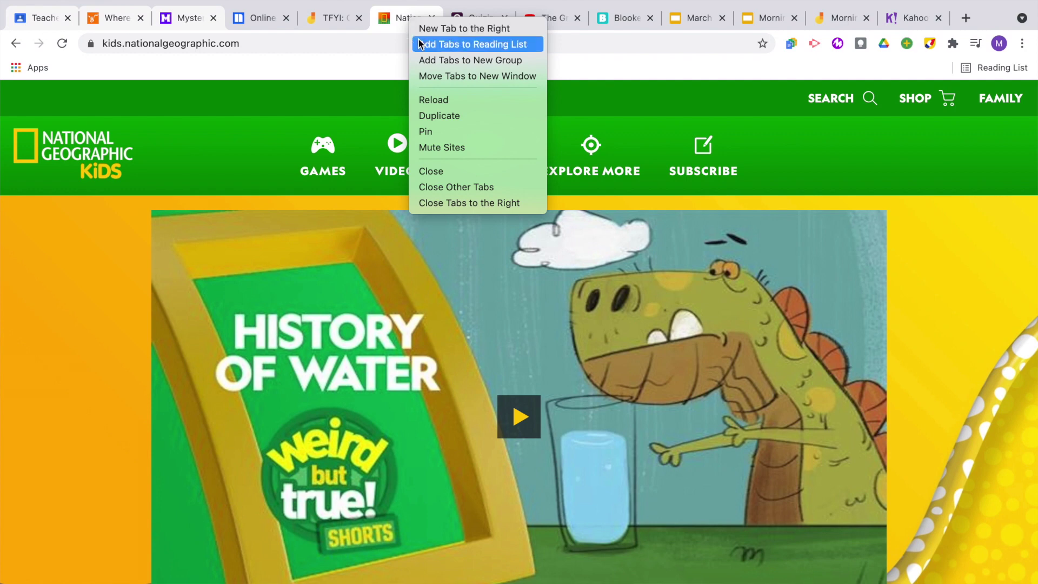
click(425, 61)
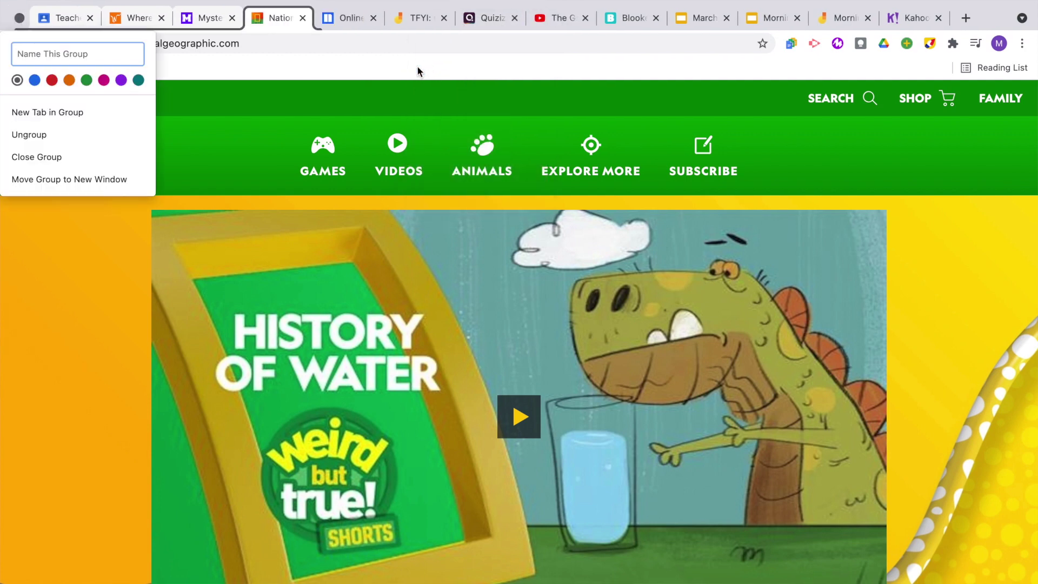
text(Science)
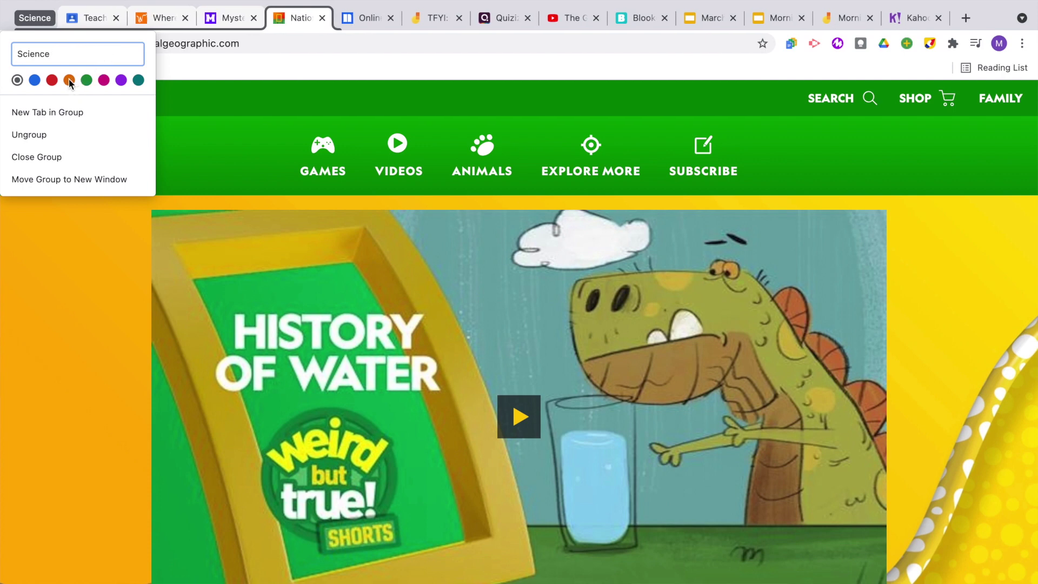
- Colour the Science group orange and add a new tab inside it
click(69, 80)
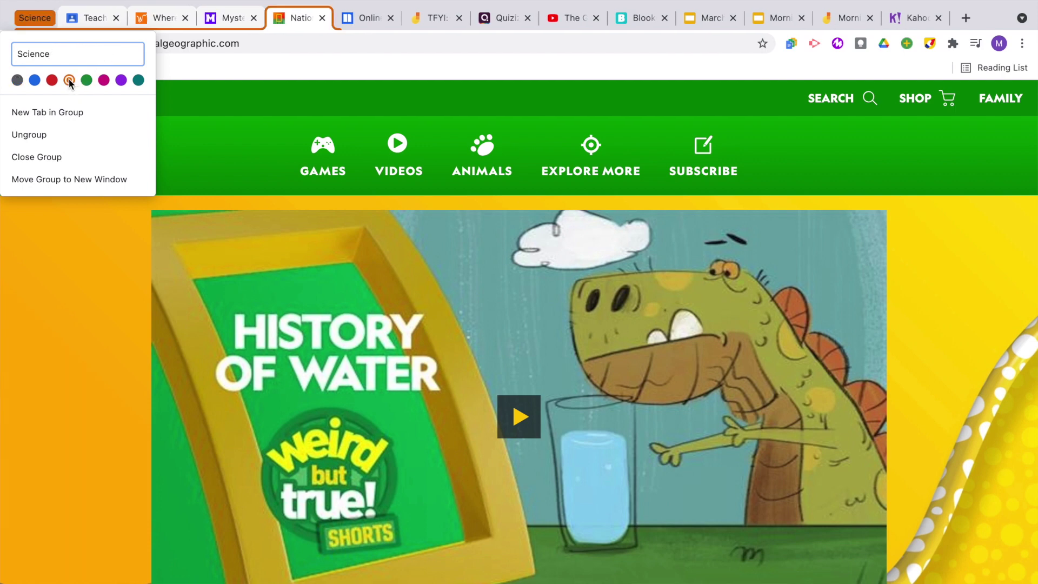
key(Return)
right_click(41, 25)
click(61, 113)
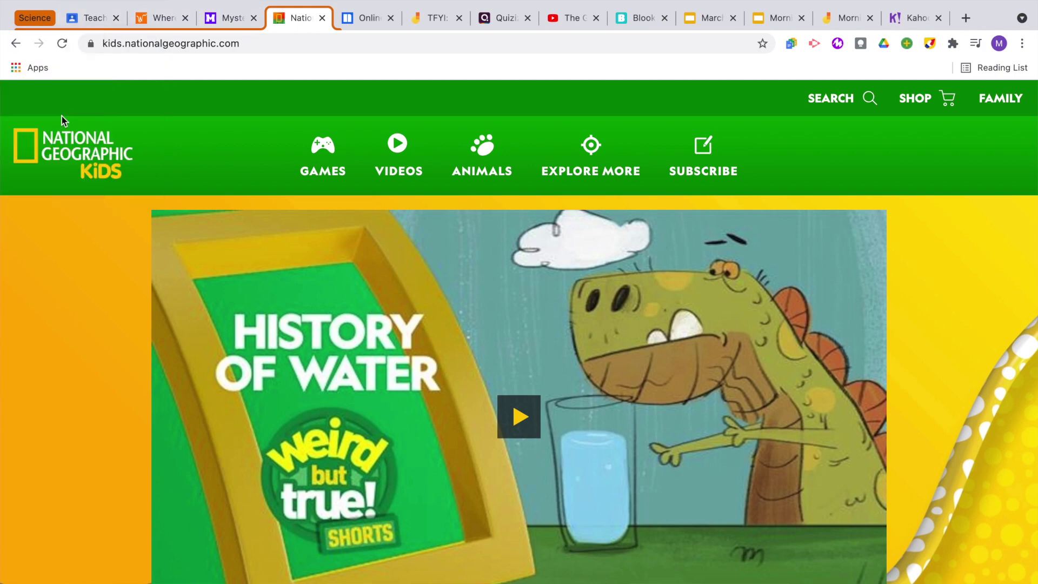
- Drag the Quizizz tab into the Science tab group
click(33, 21)
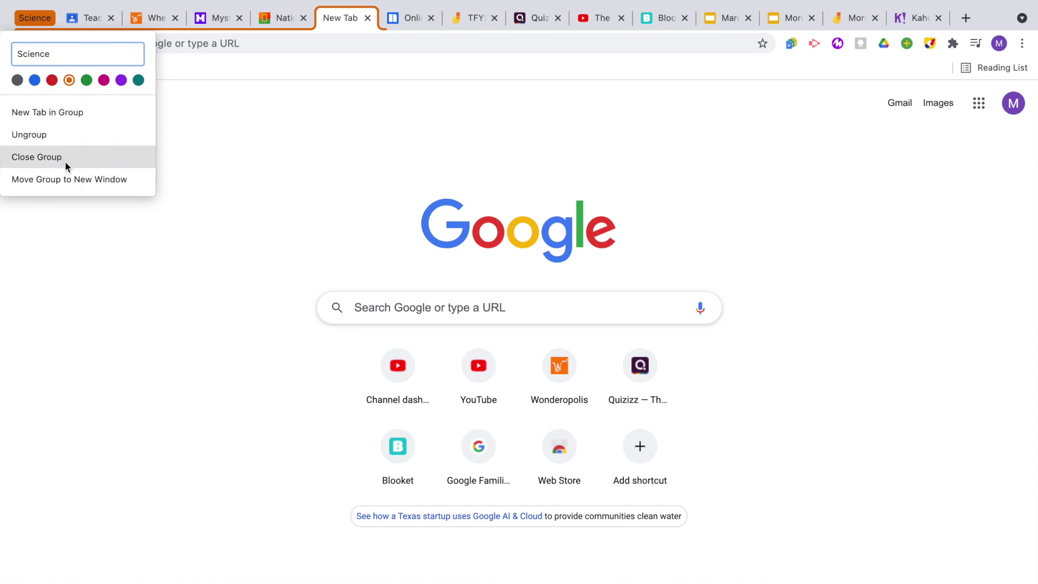
click(70, 181)
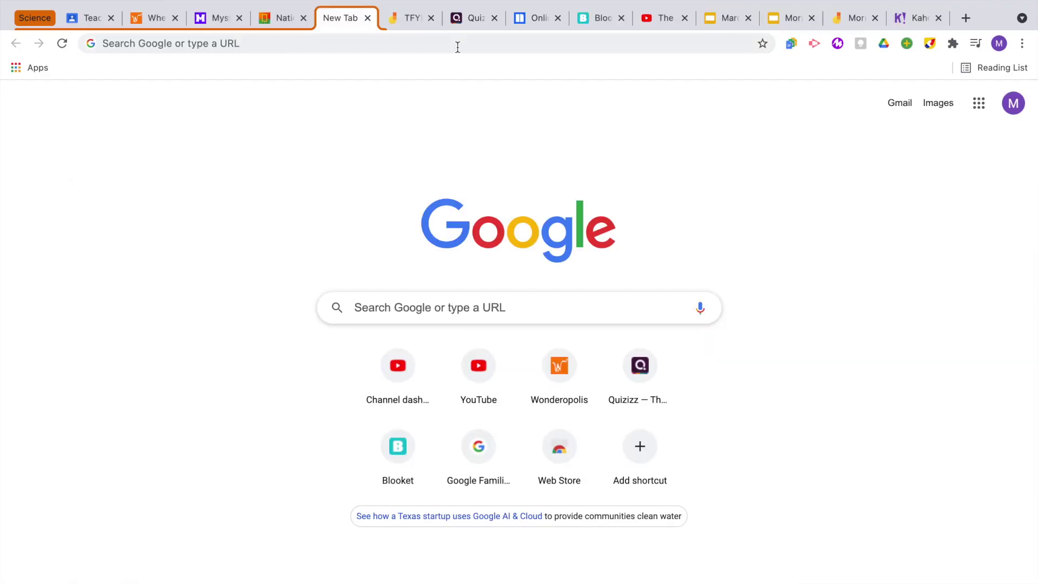
click(471, 17)
drag(471, 17, 351, 27)
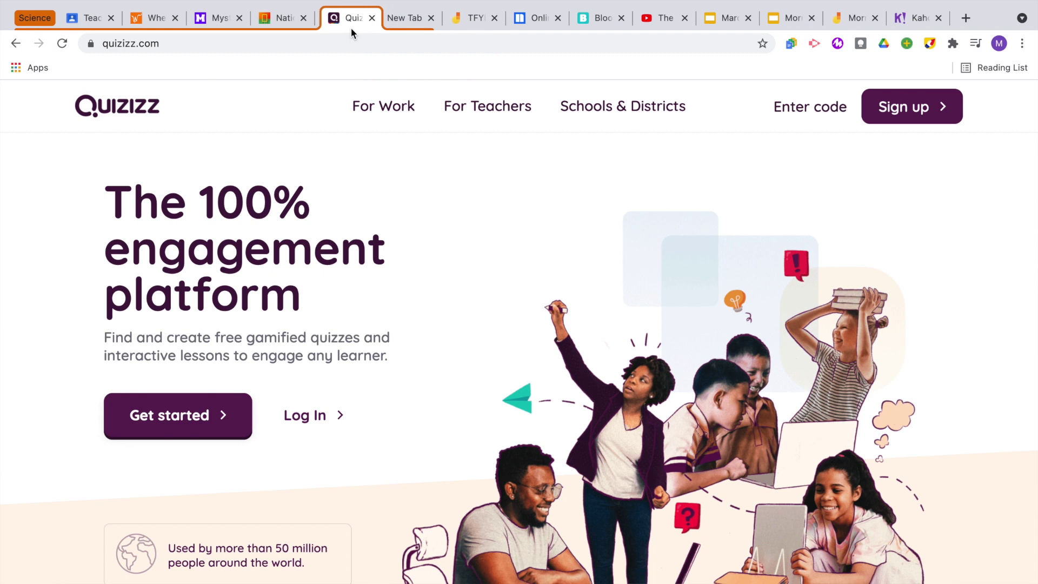
- Add the selected newsela and Blooket tabs to the Science group
click(535, 17)
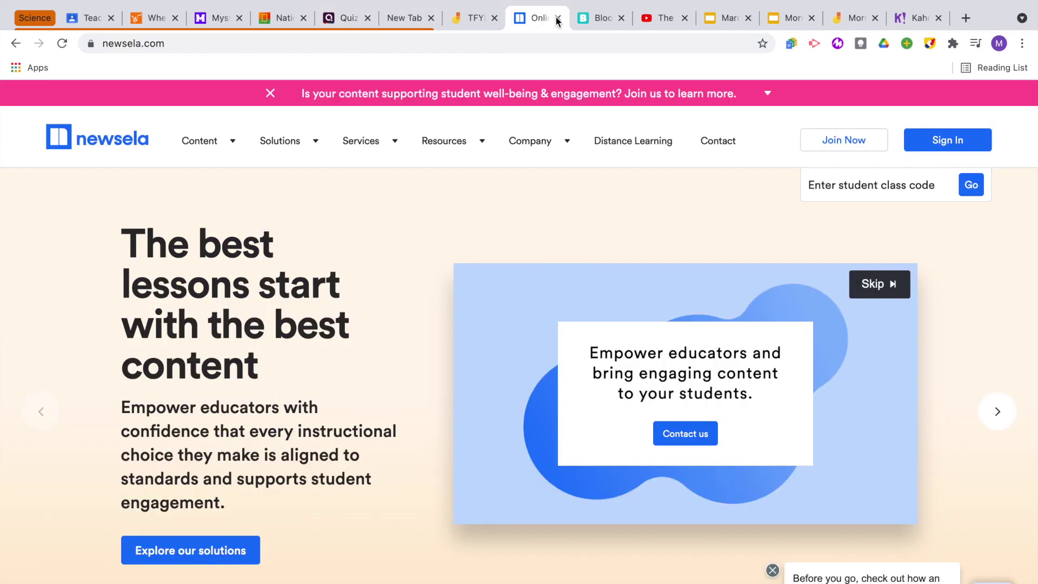
click(579, 18)
right_click(532, 18)
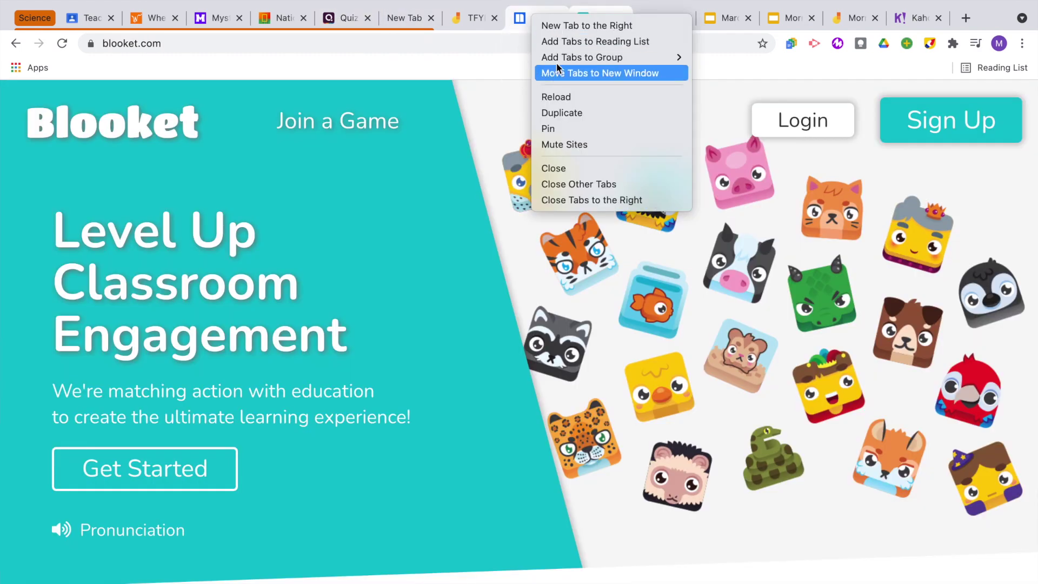
mouse_move(649, 57)
click(721, 82)
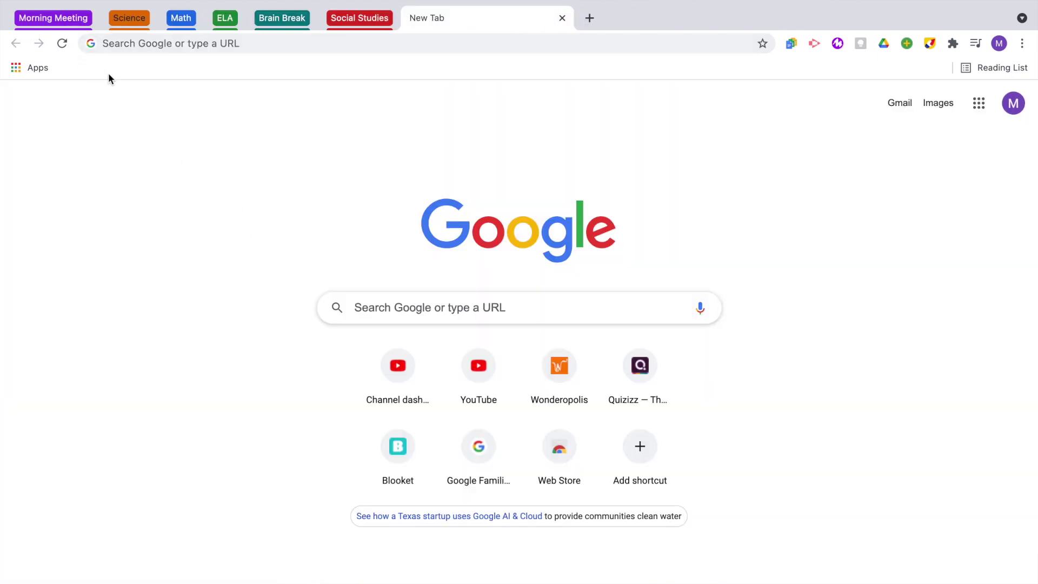
click(73, 22)
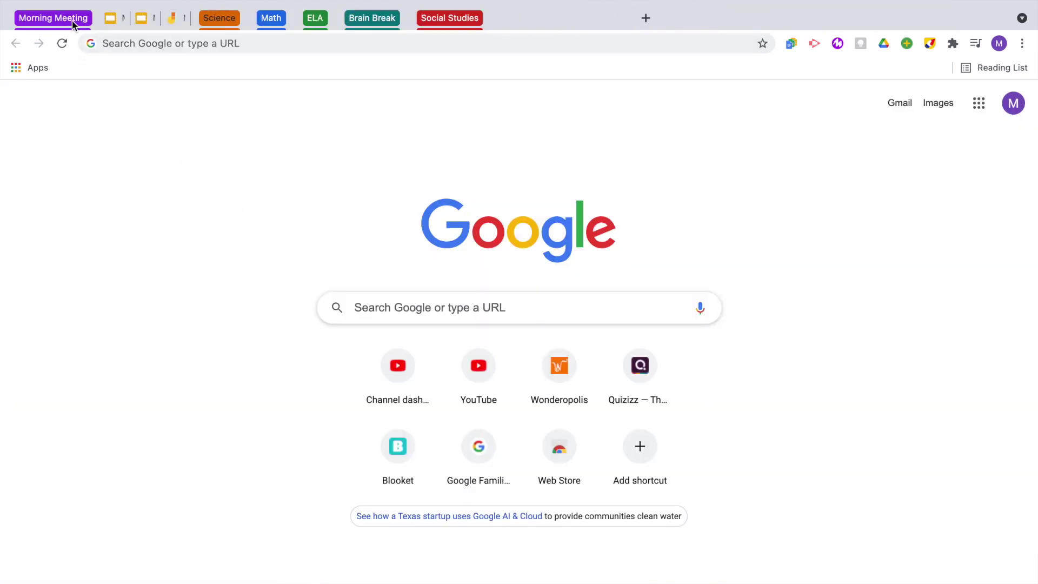
click(74, 21)
click(130, 19)
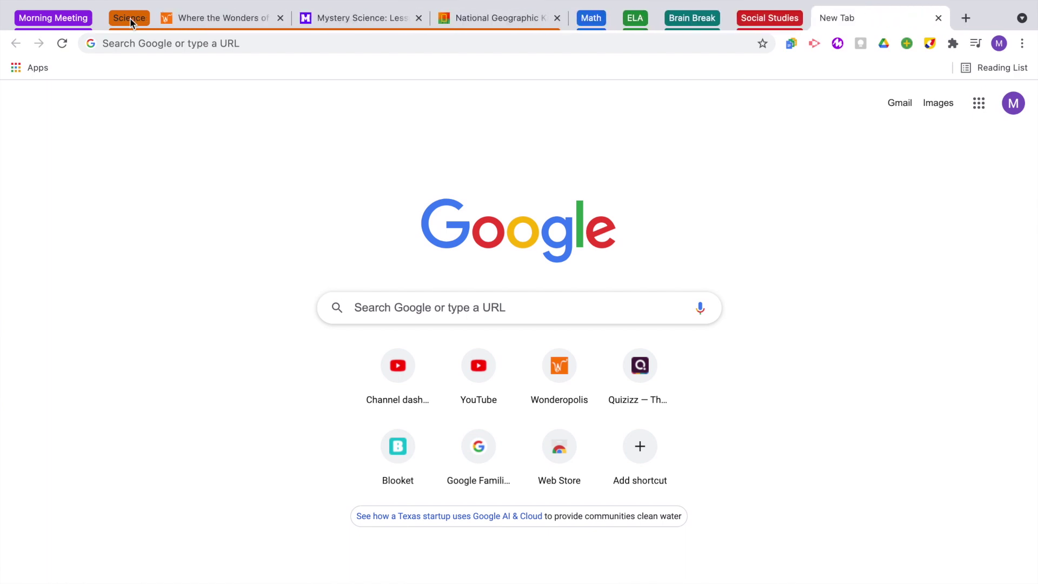
click(130, 20)
click(179, 20)
click(180, 20)
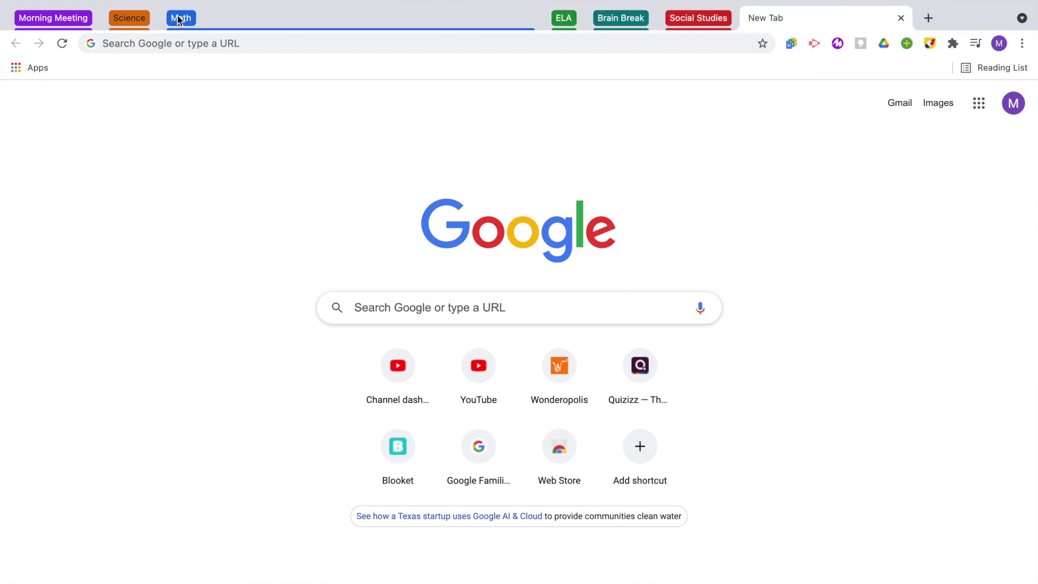
click(226, 19)
click(226, 19)
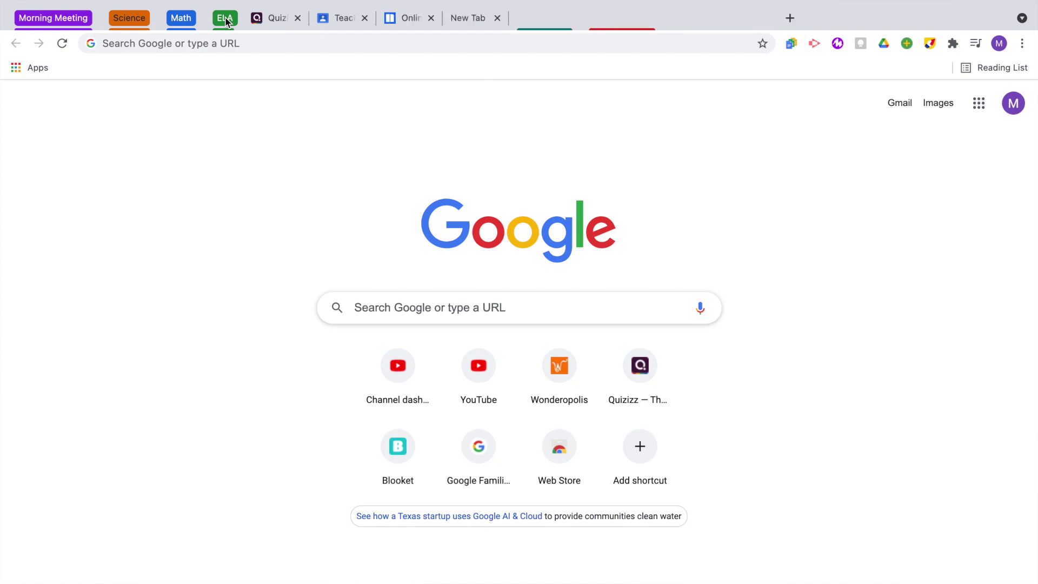
click(282, 19)
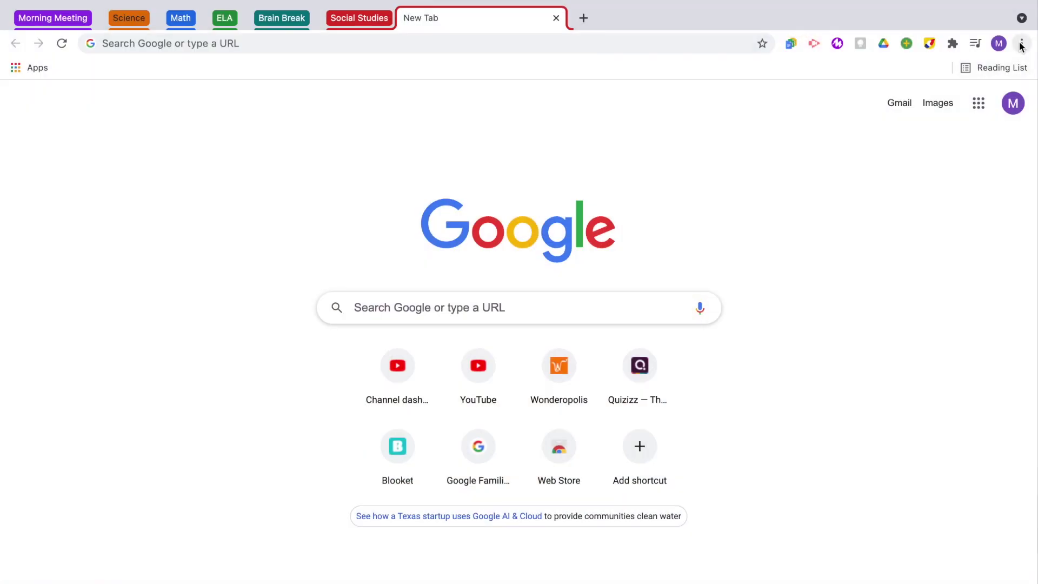
- Open Chrome's Settings from the three-dot main menu
click(1022, 43)
click(884, 331)
- View the startup settings and pin the TeacherFYI Classroom tab
click(76, 349)
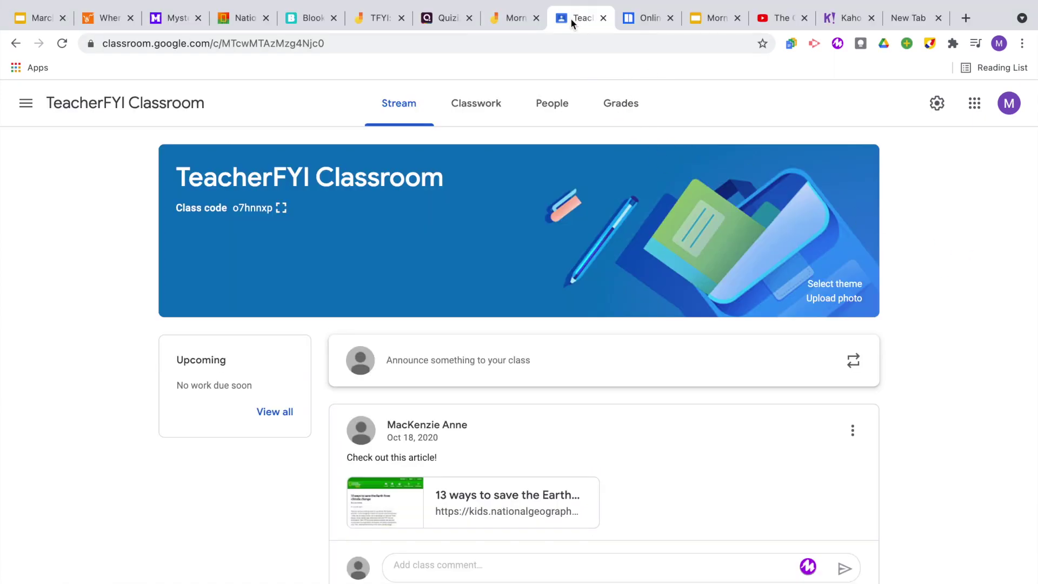
right_click(570, 18)
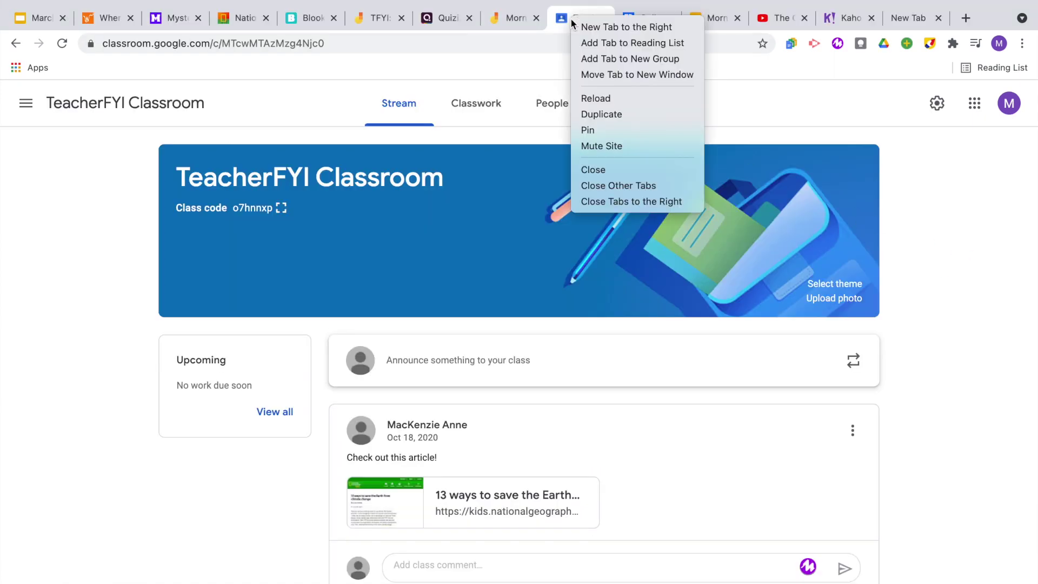
click(599, 130)
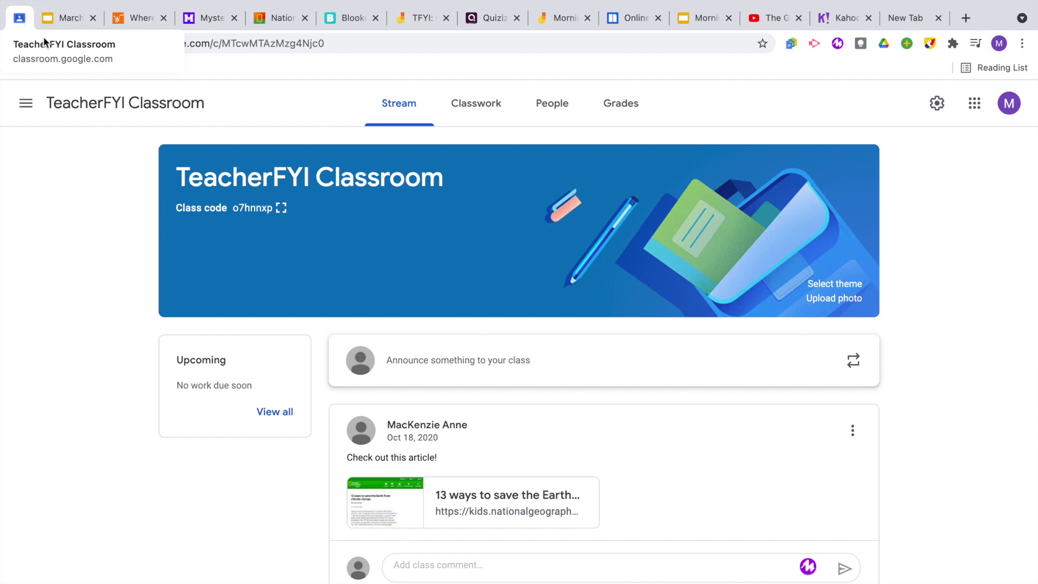
- Close the Blooket tab and unpin the TeacherFYI Classroom tab
click(376, 18)
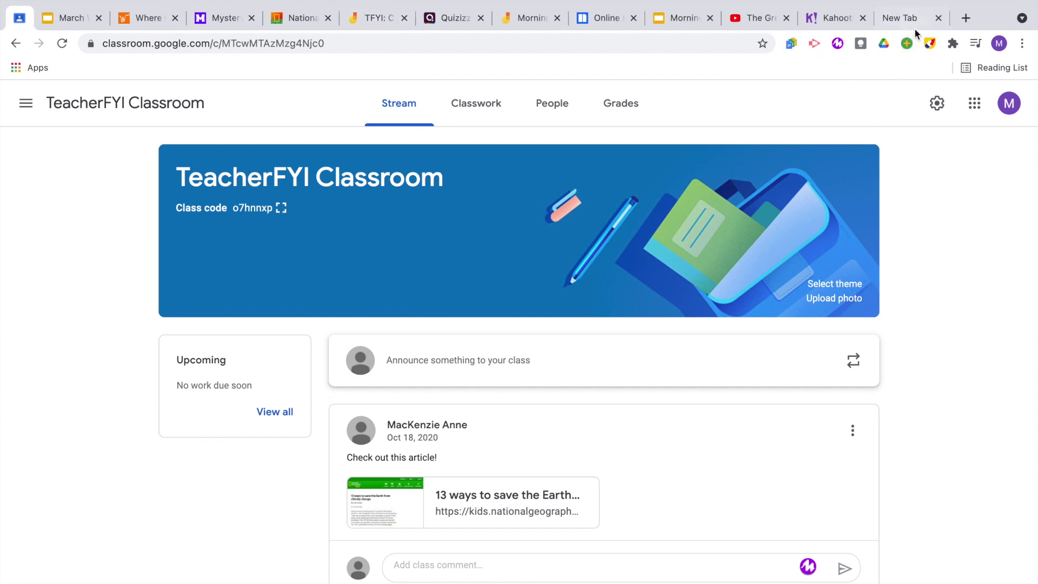
right_click(22, 23)
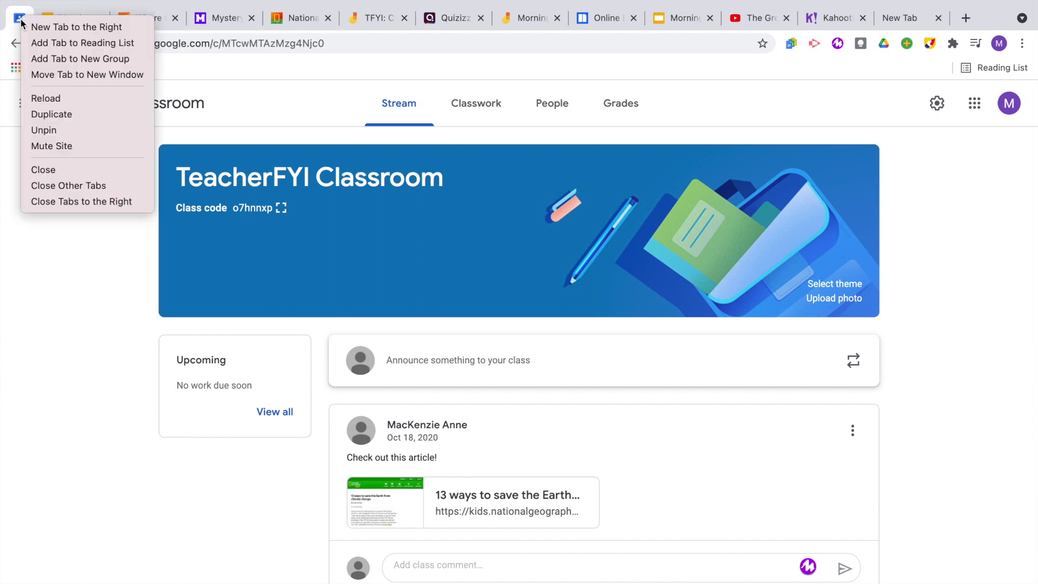
click(43, 130)
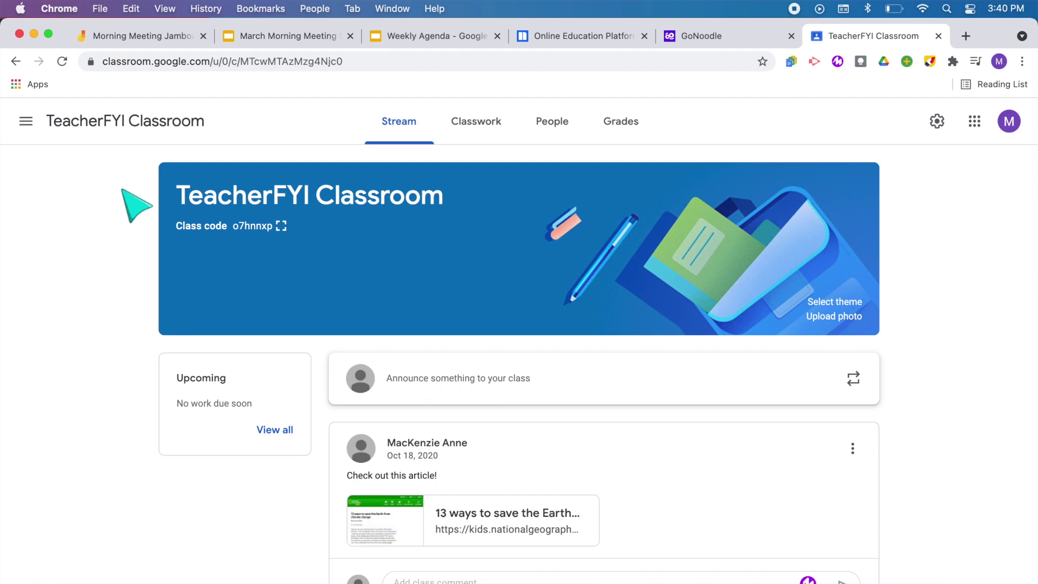
- Bookmark all open tabs into a new bookmarks bar folder named Morning Work
click(270, 7)
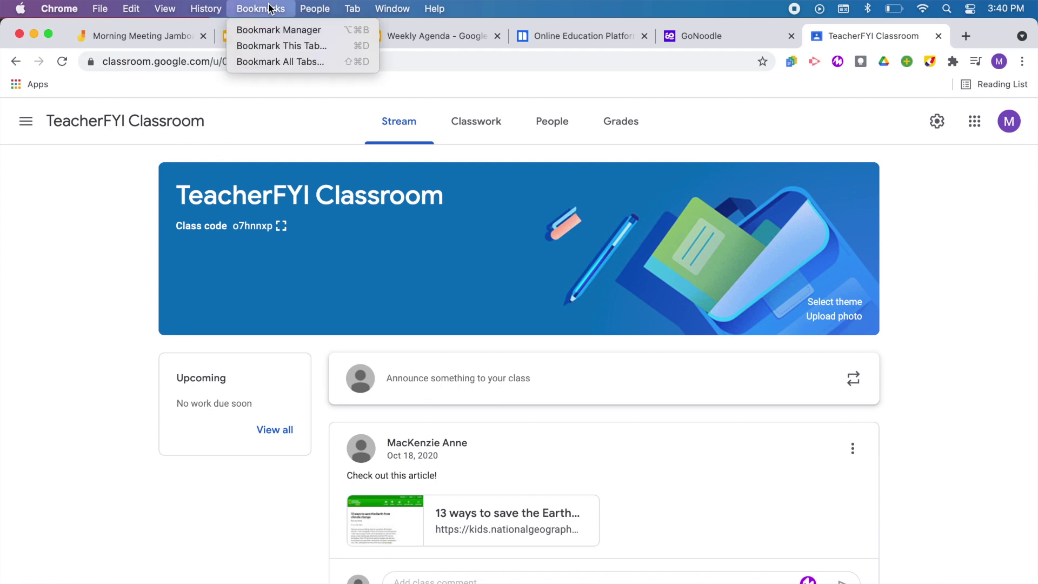
click(277, 63)
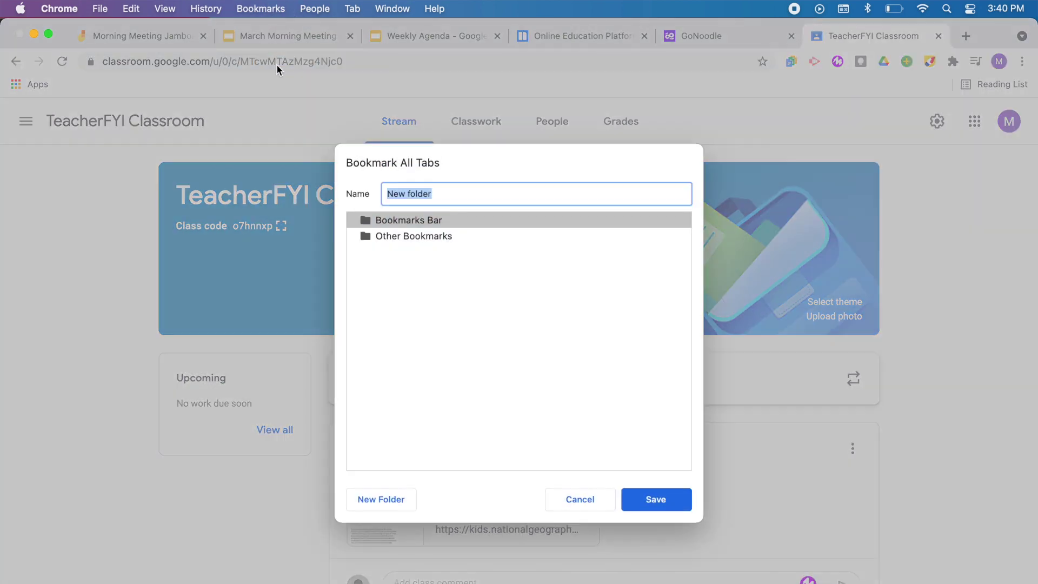
text(Morning Work)
click(660, 502)
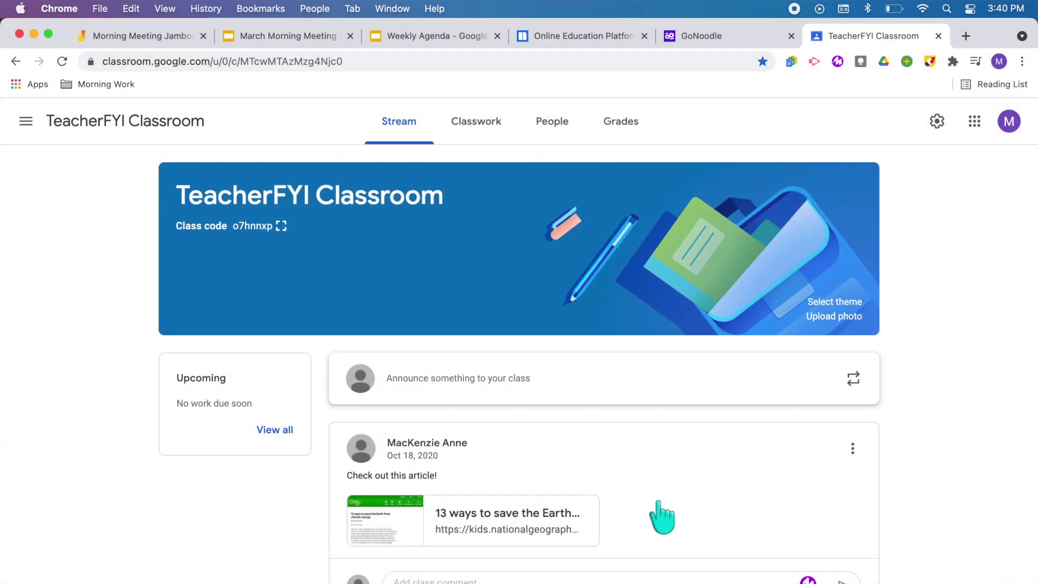
click(113, 84)
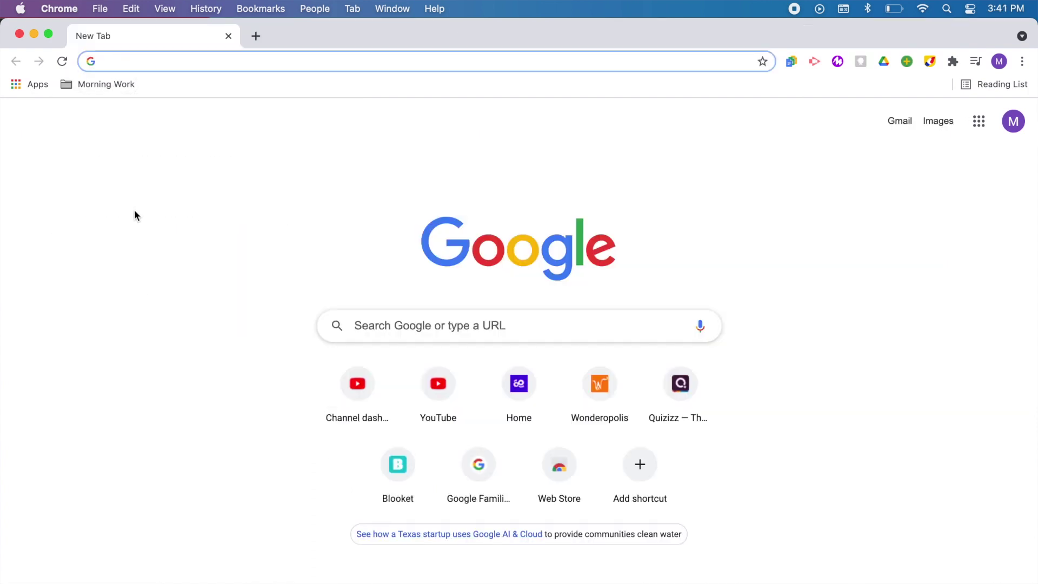
- Open all six Morning Work bookmarks at once, then go to Chrome Settings
right_click(115, 86)
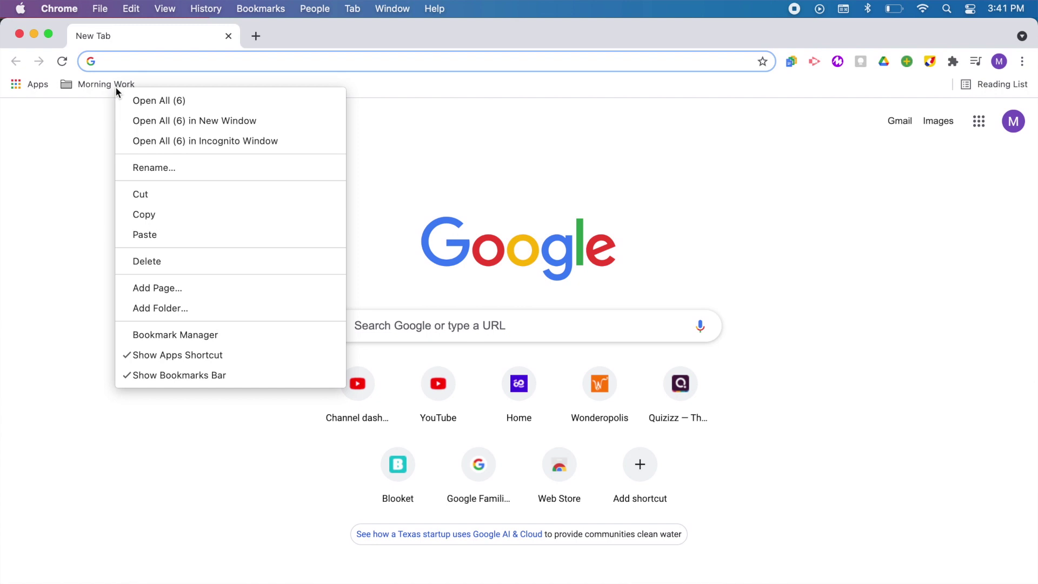
click(128, 103)
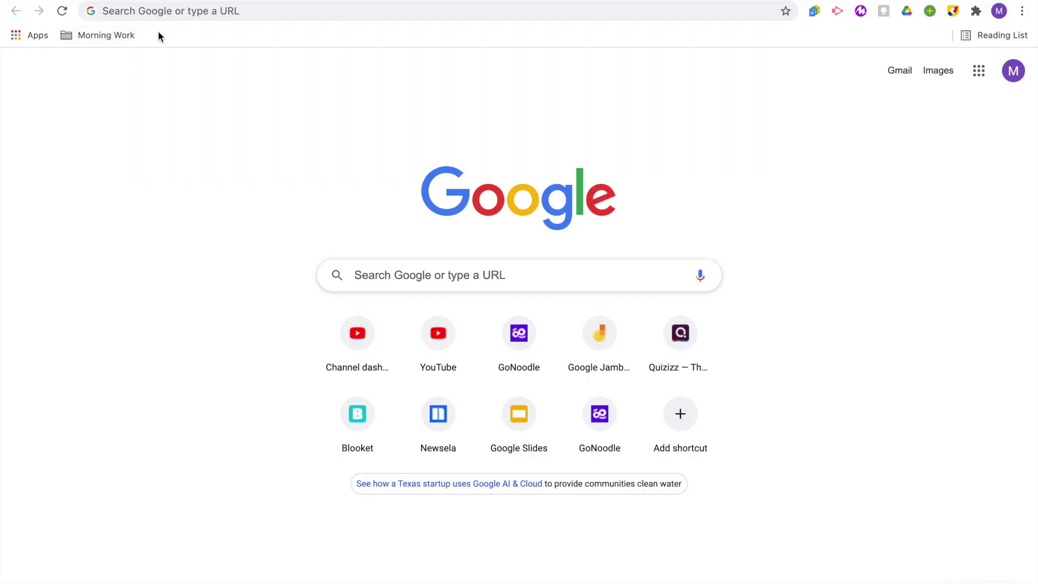
click(1024, 11)
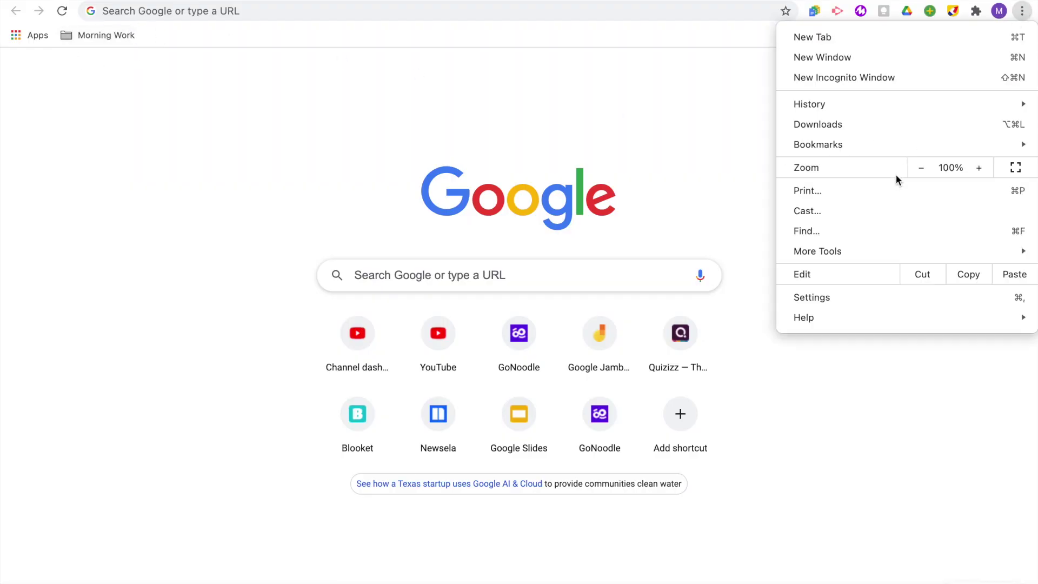
click(862, 302)
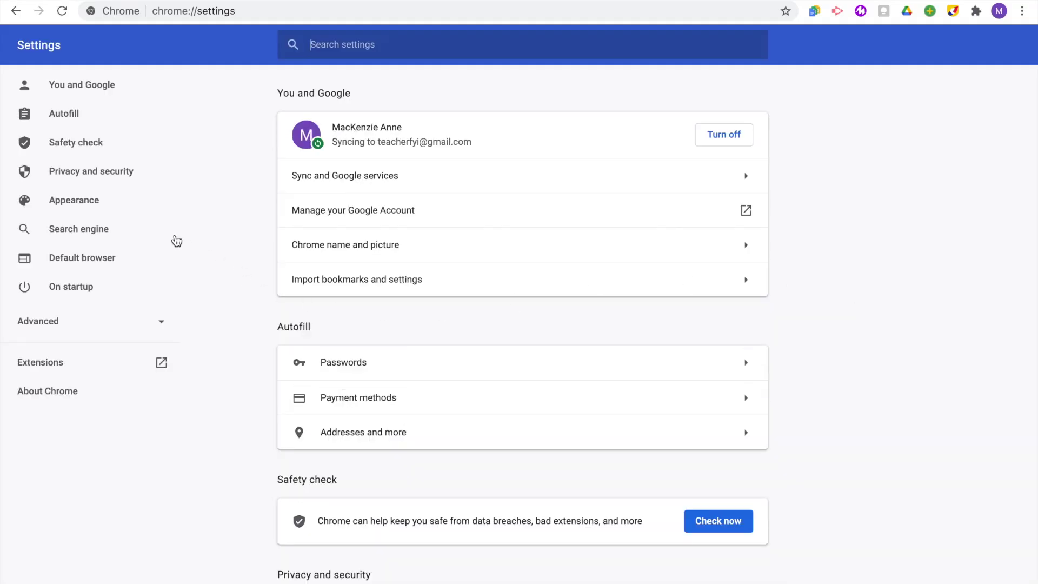
- Switch on Show bookmarks bar in the Appearance settings
click(91, 201)
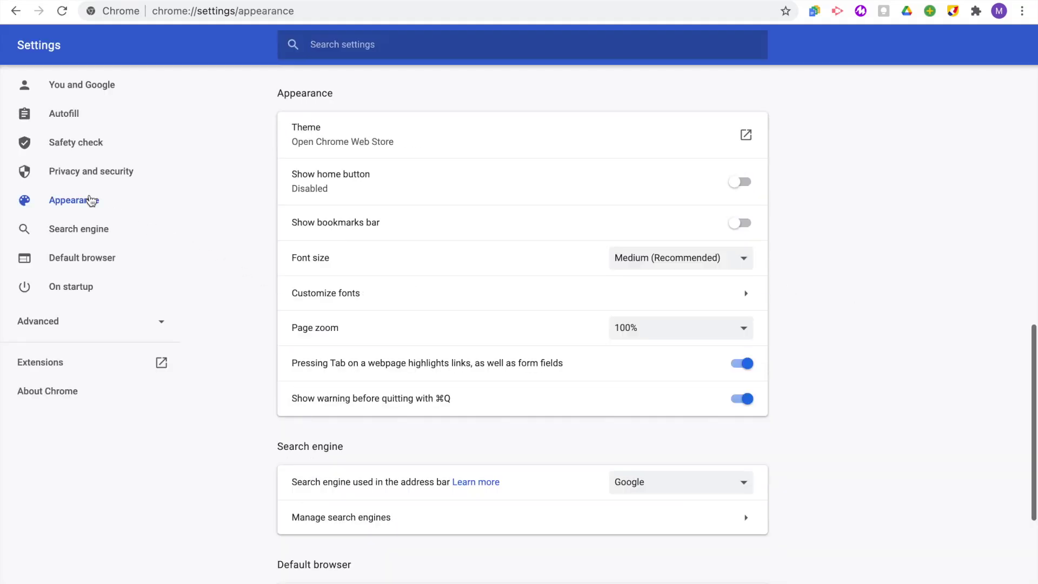
click(742, 229)
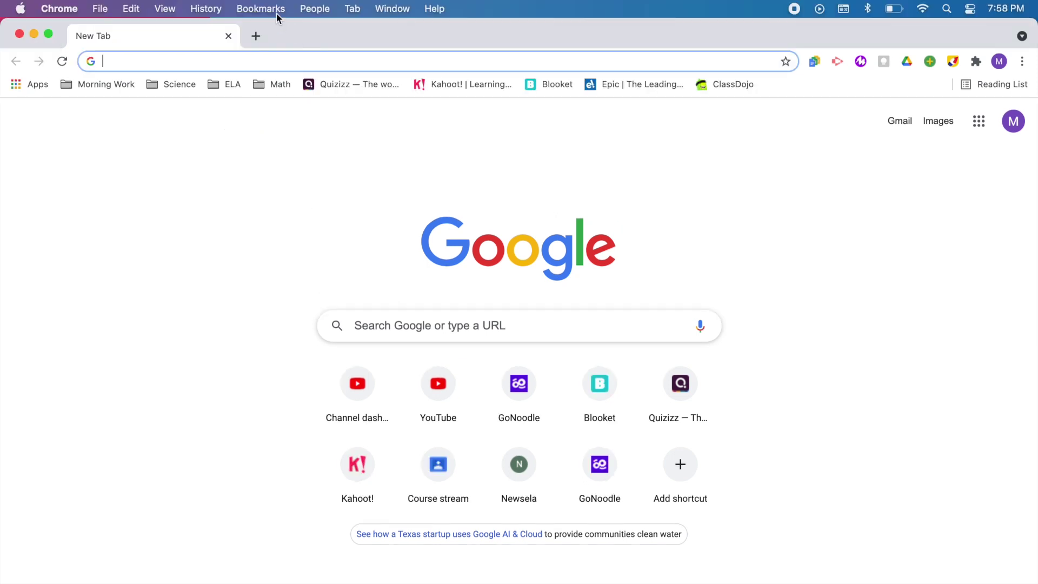
click(263, 9)
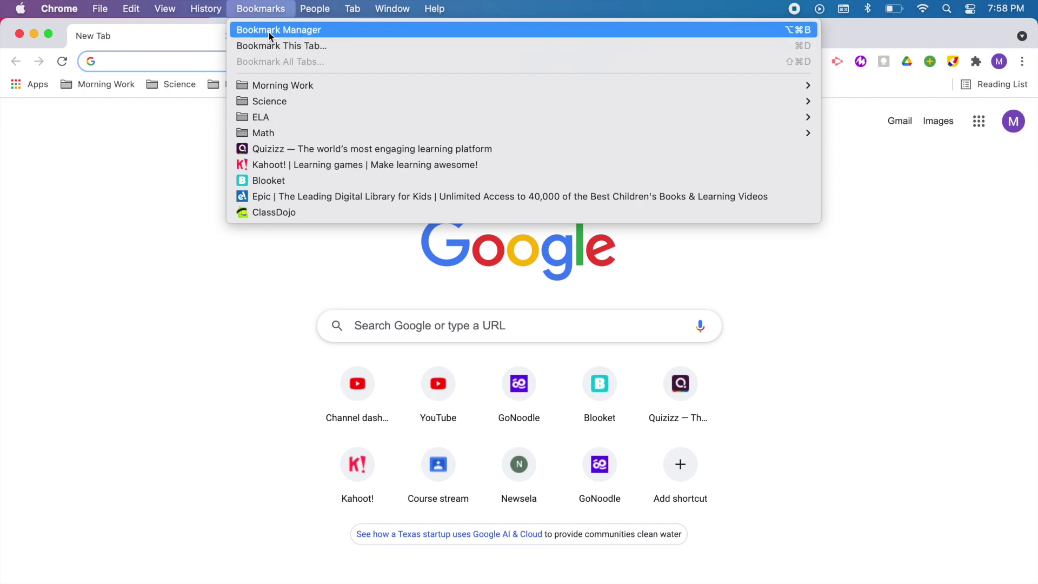
- Create a new bookmark folder named Games in the Bookmark Manager
click(268, 31)
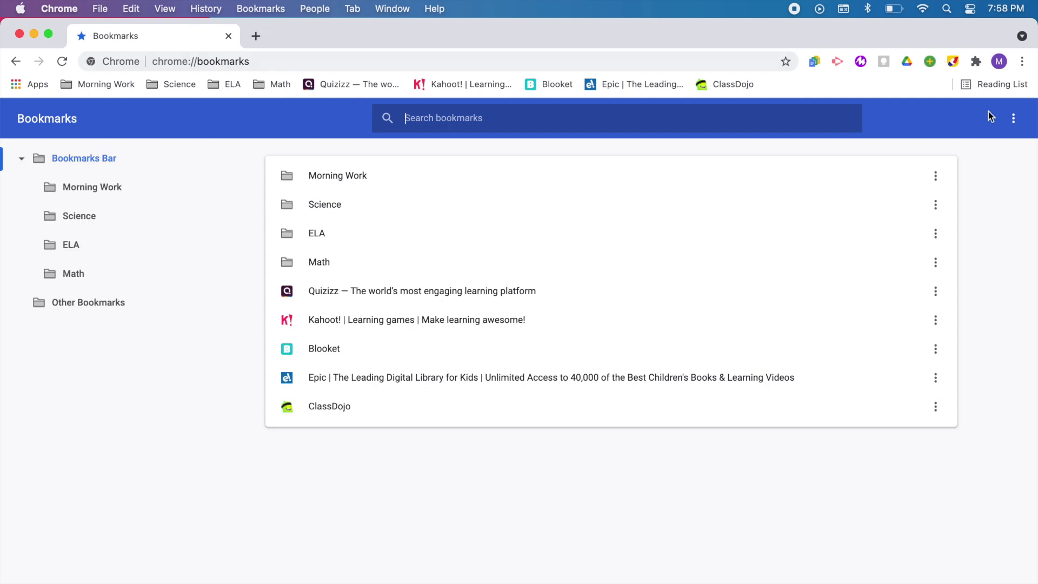
click(1013, 119)
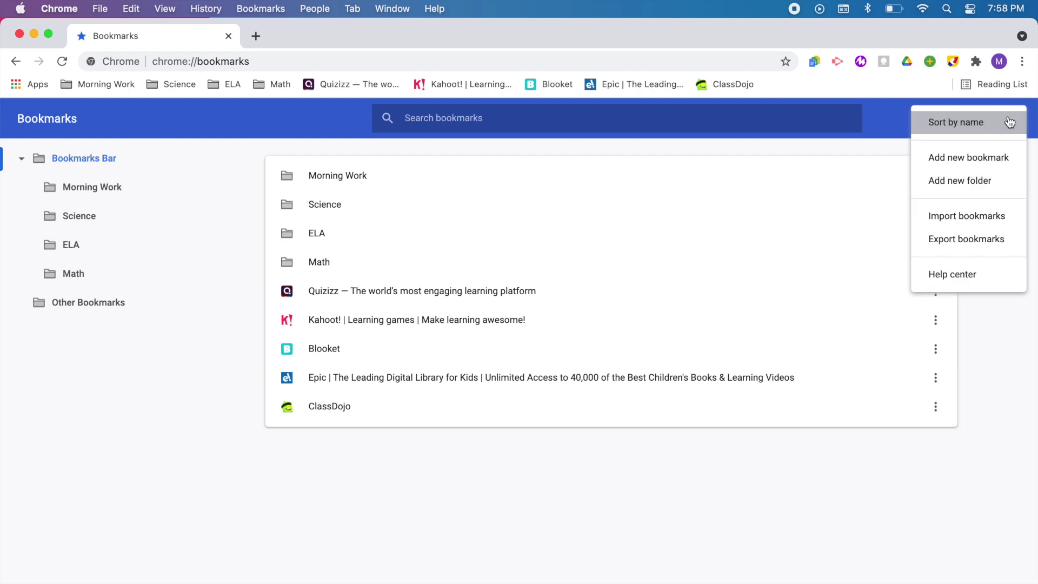
click(990, 182)
text(Games)
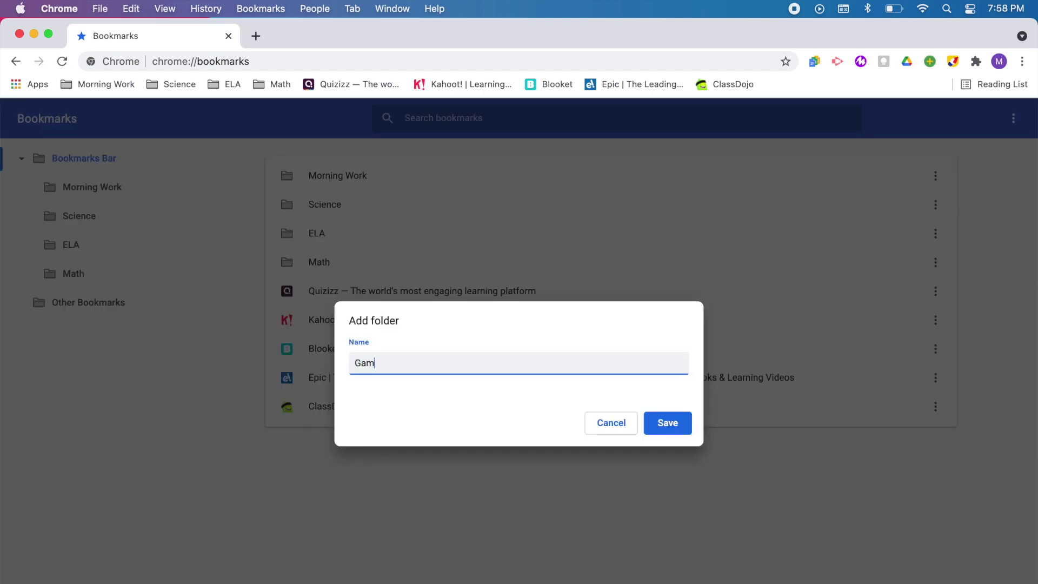
click(681, 423)
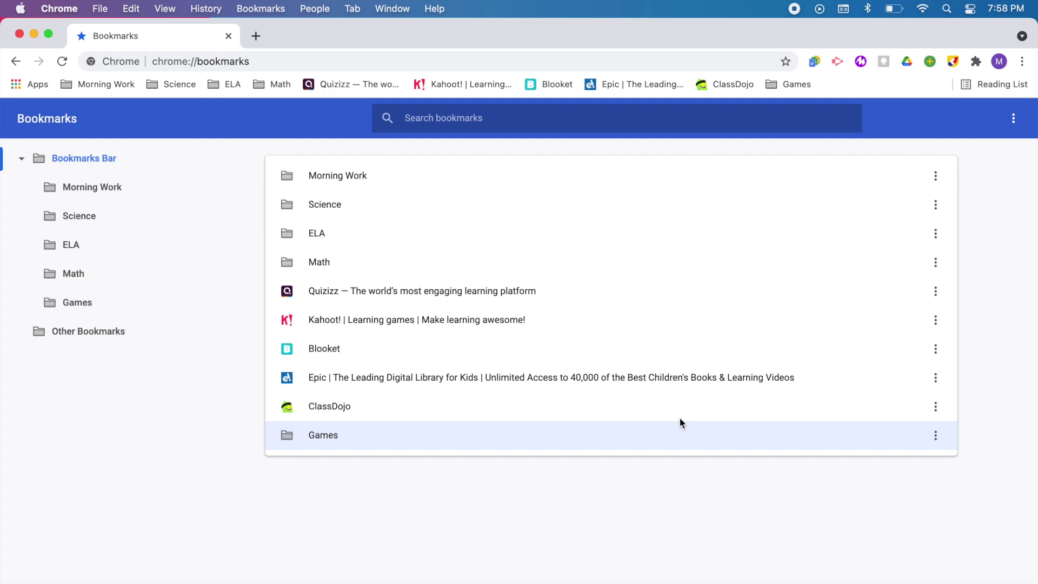
- Move the Blooket, Kahoot and Quizizz bookmarks into the Games folder
drag(327, 361, 325, 435)
drag(324, 319, 330, 404)
drag(331, 291, 334, 233)
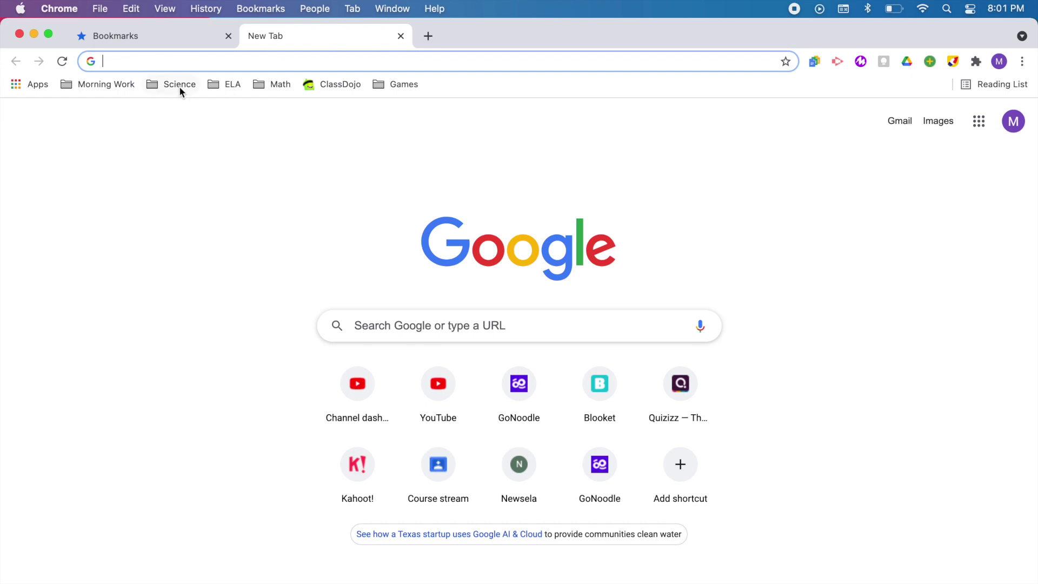
- Look through the Science bookmarks folder, then close the open Games folder
click(179, 85)
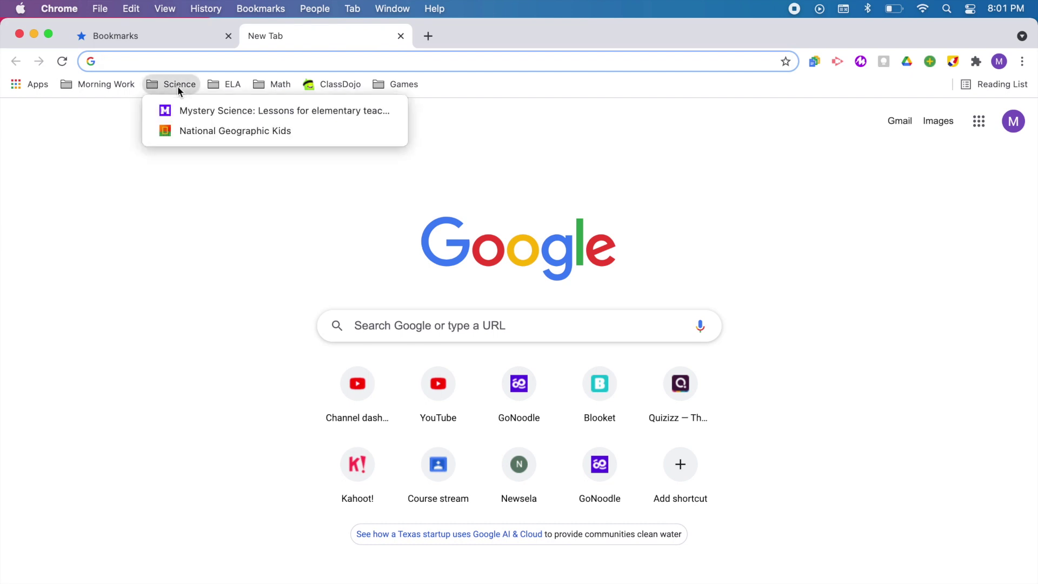
mouse_move(264, 85)
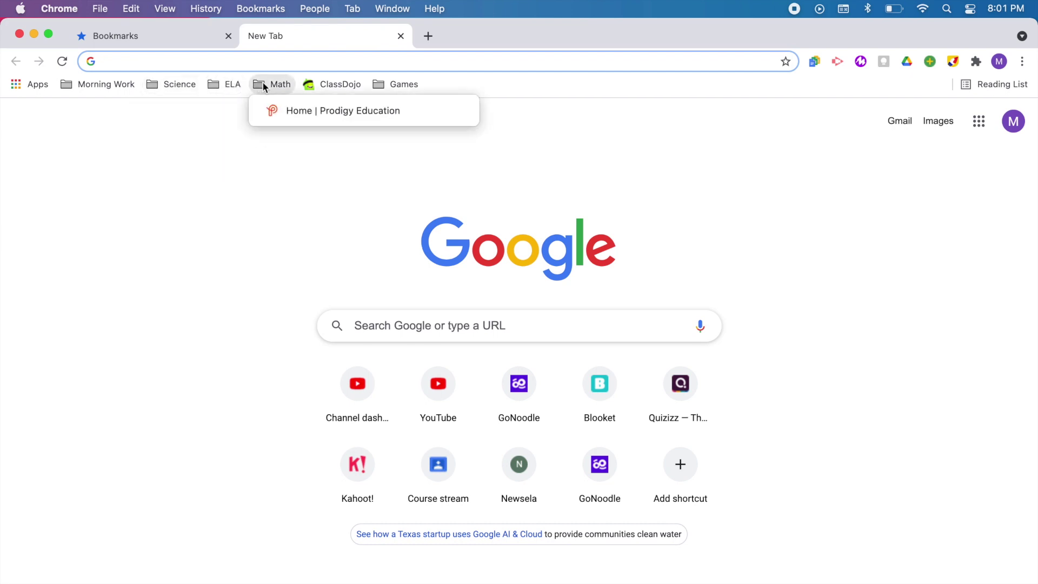
mouse_move(396, 85)
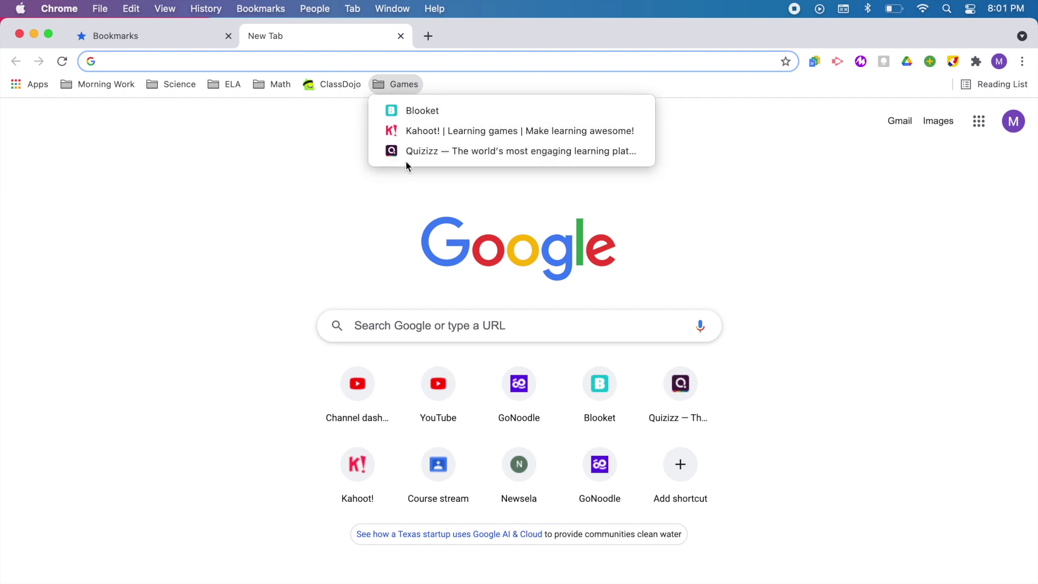
click(348, 196)
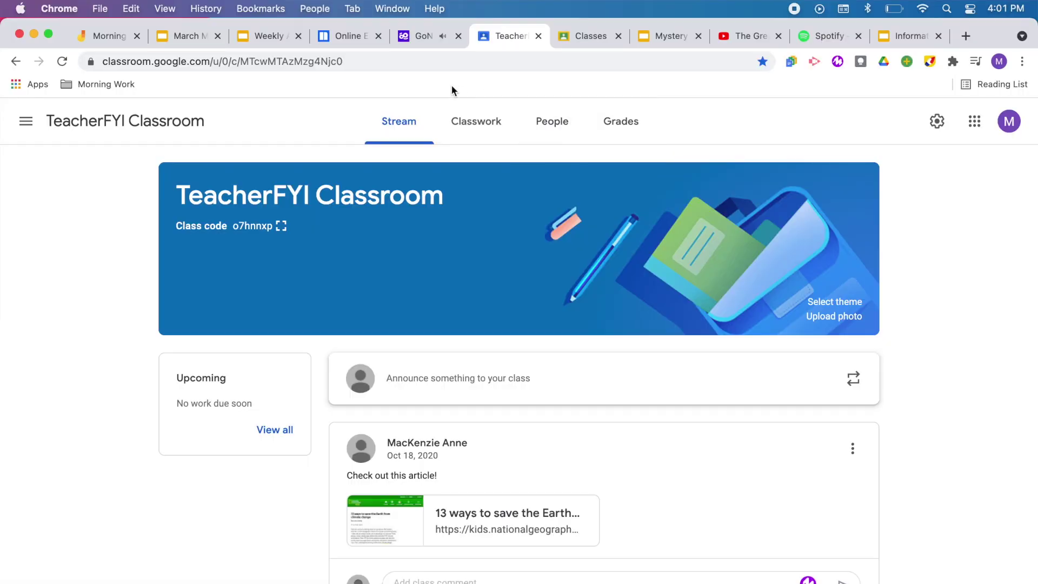
- Mute the GoNoodle site using its tab's right-click options
right_click(441, 36)
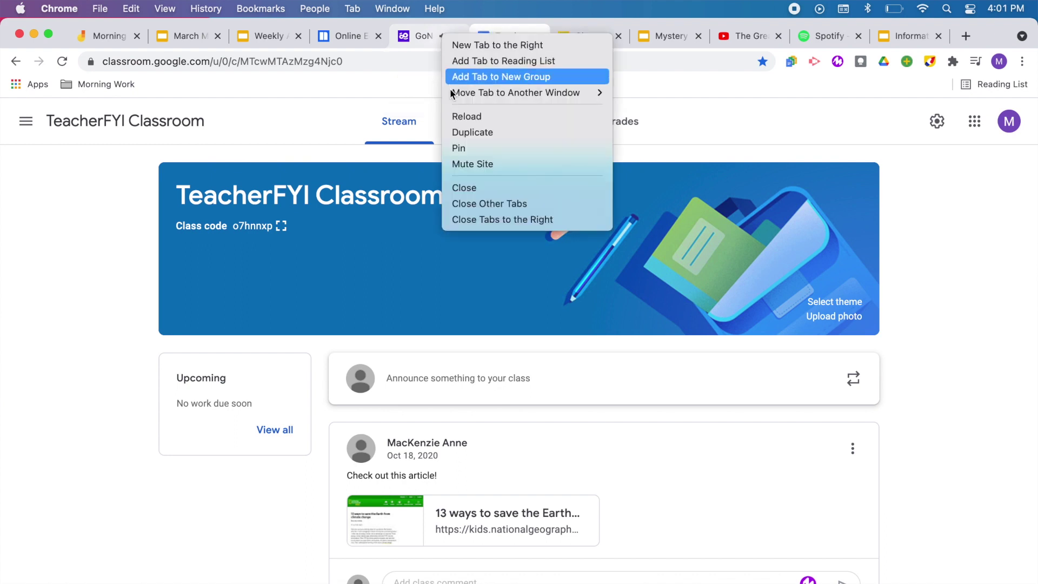
click(453, 165)
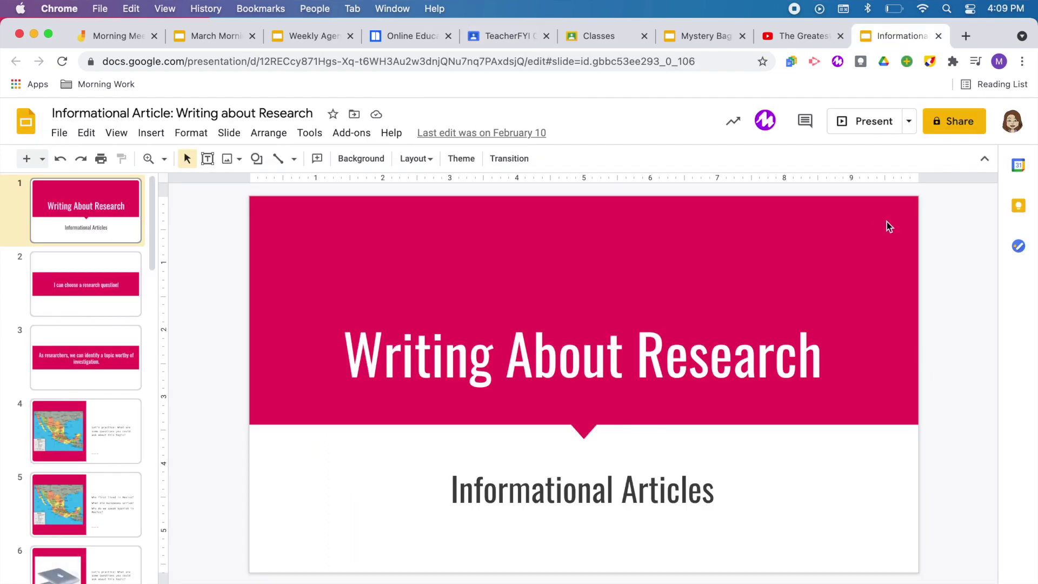
- Show the media controls for The Greatest Showman YouTube track over the Informational Article slides
click(800, 40)
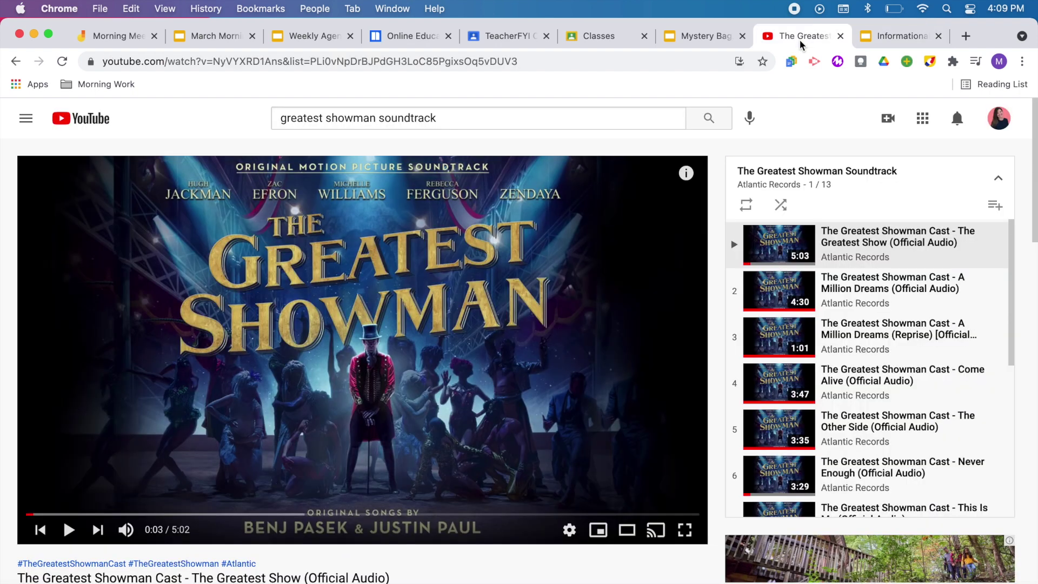
click(876, 40)
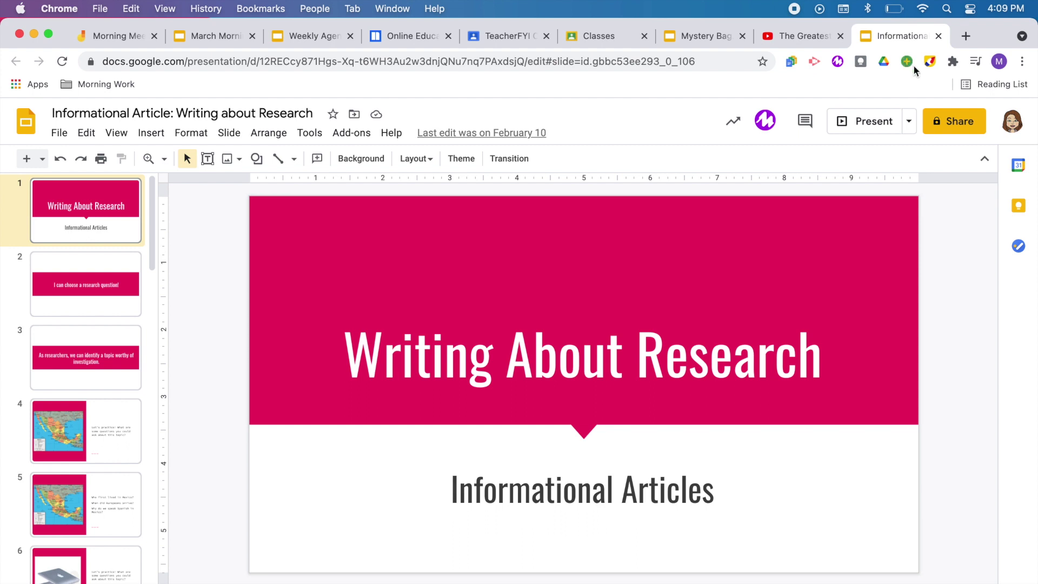
click(977, 62)
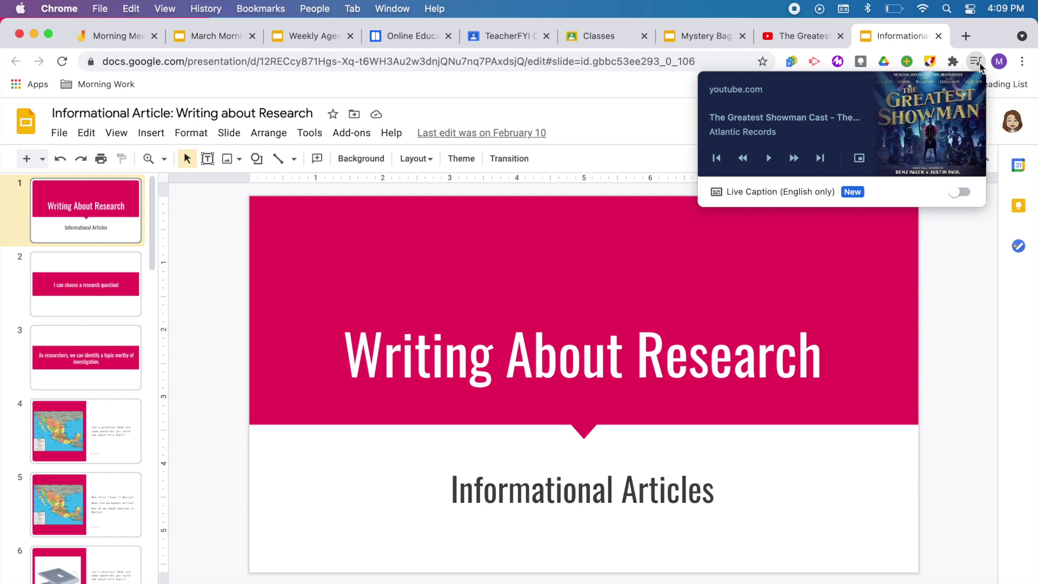
- Play and seek the soundtrack, skip to A Million Dreams, open it in picture-in-picture, then pause
click(770, 158)
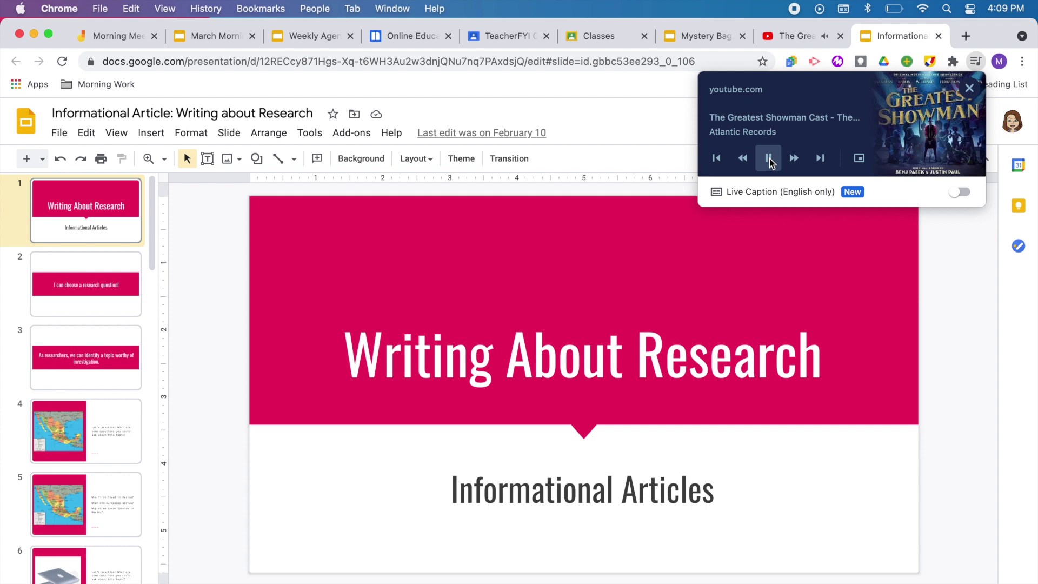
click(770, 157)
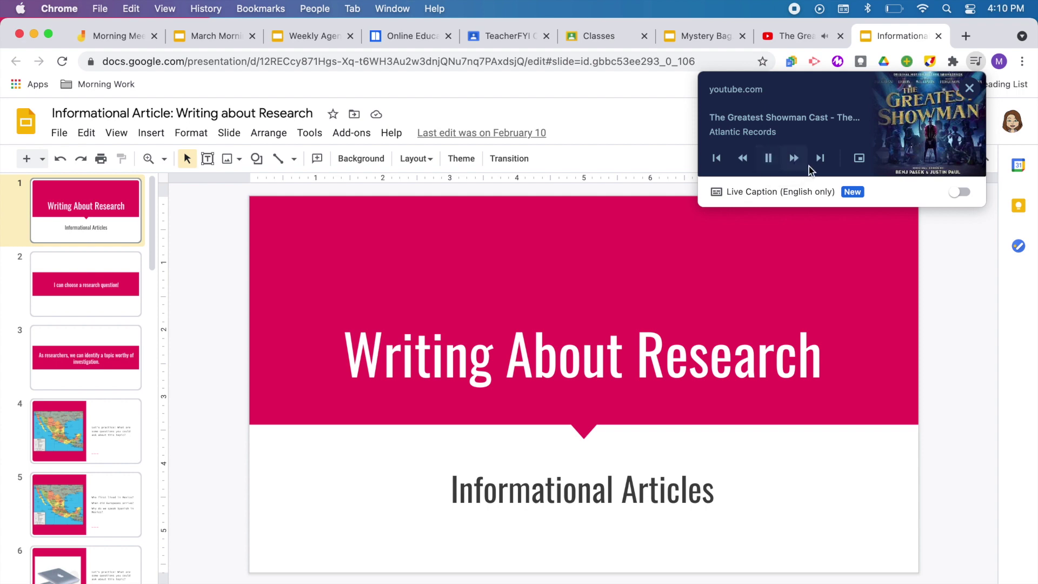
click(794, 157)
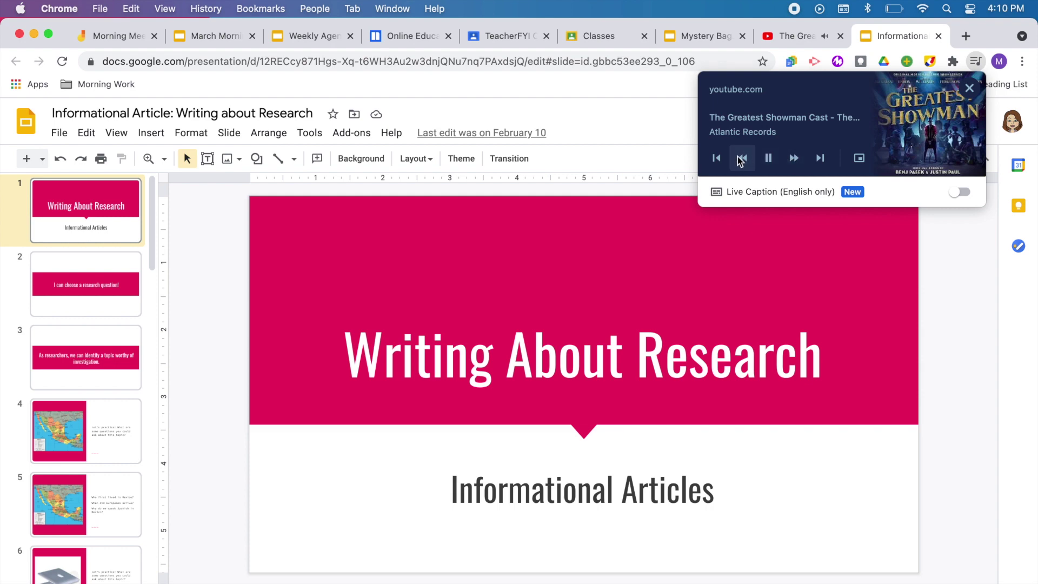
click(820, 158)
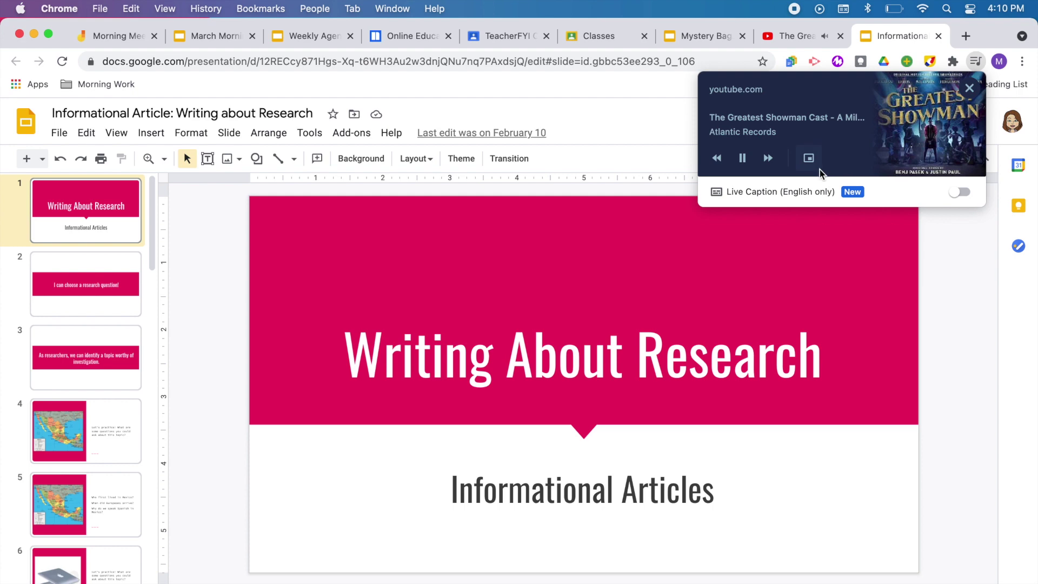
click(811, 163)
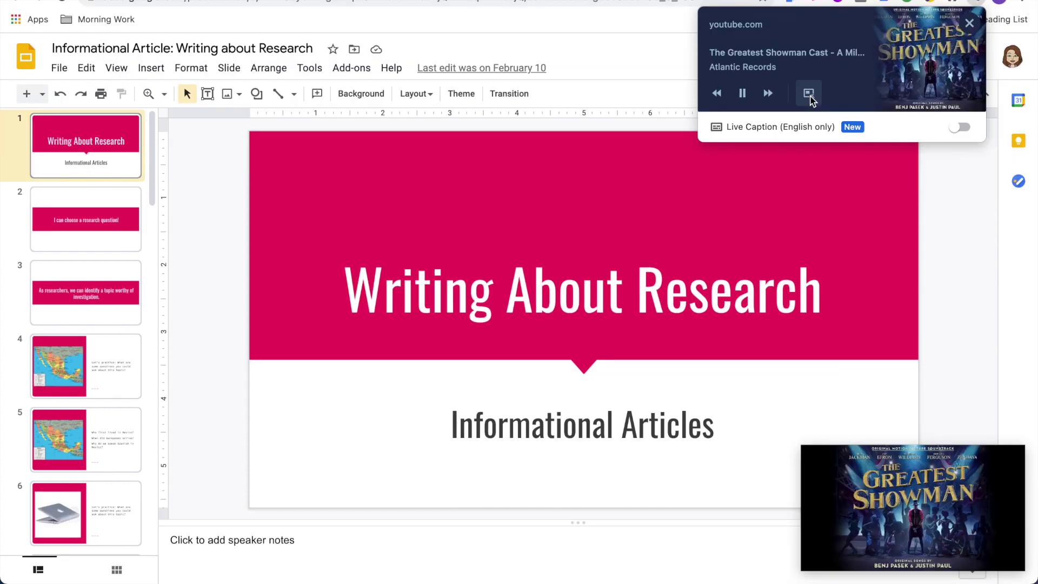
click(743, 95)
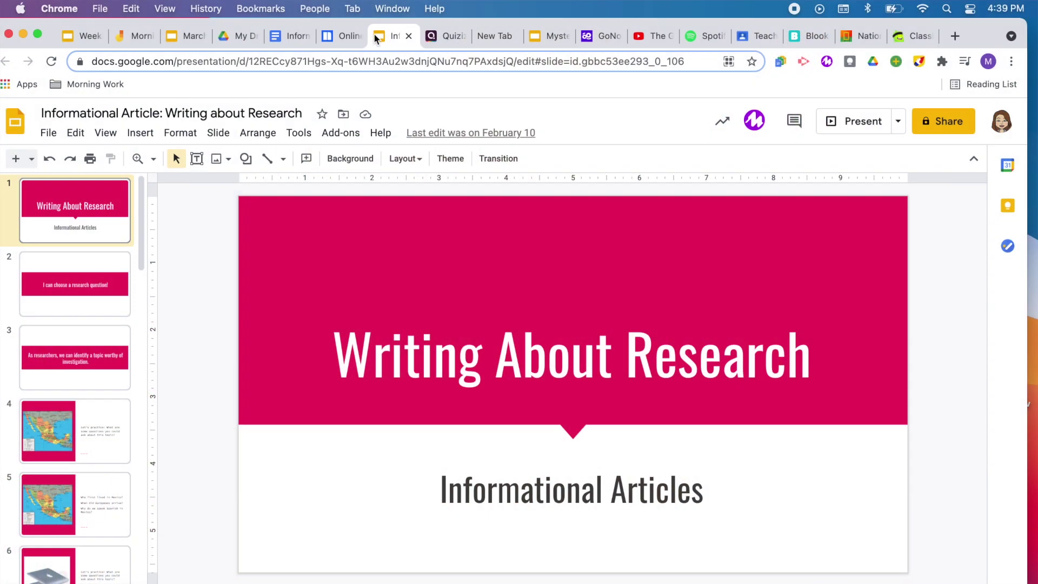
- Drag the TeacherFYI Classroom tab beside the Informational tabs, then switch to the Weekly Agenda tab
click(280, 35)
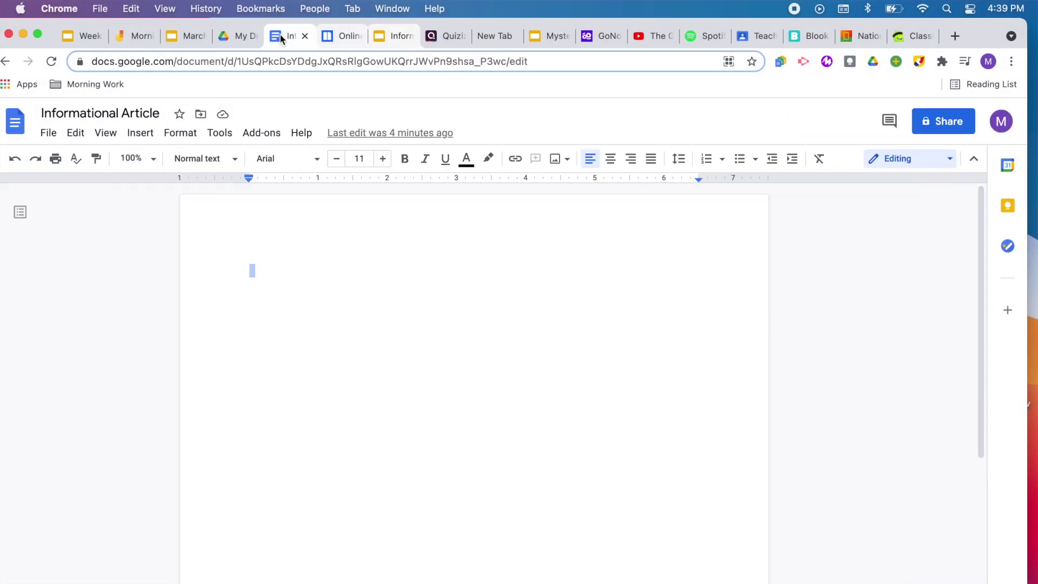
click(745, 36)
drag(745, 35, 511, 43)
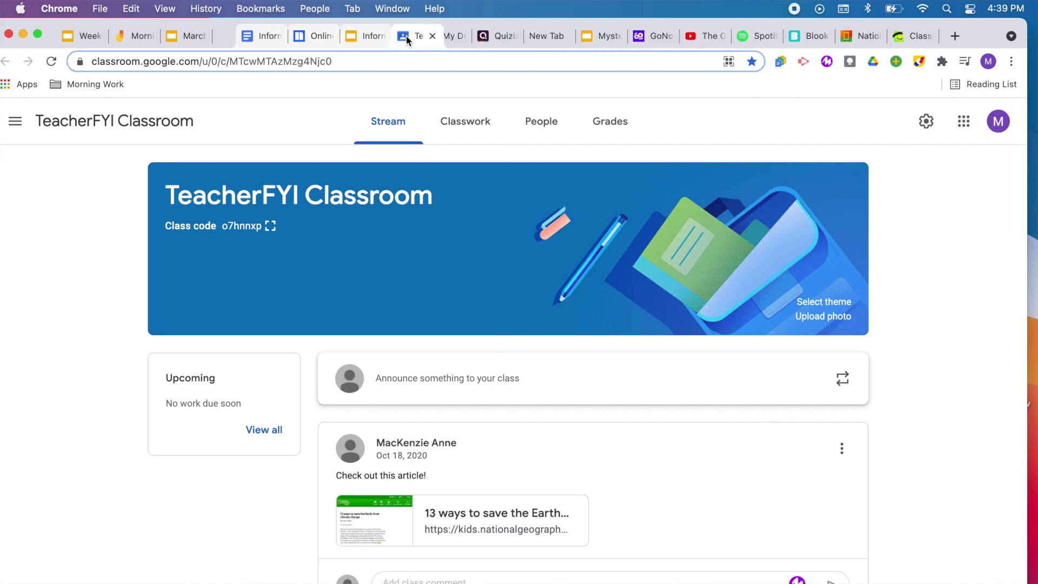
click(546, 34)
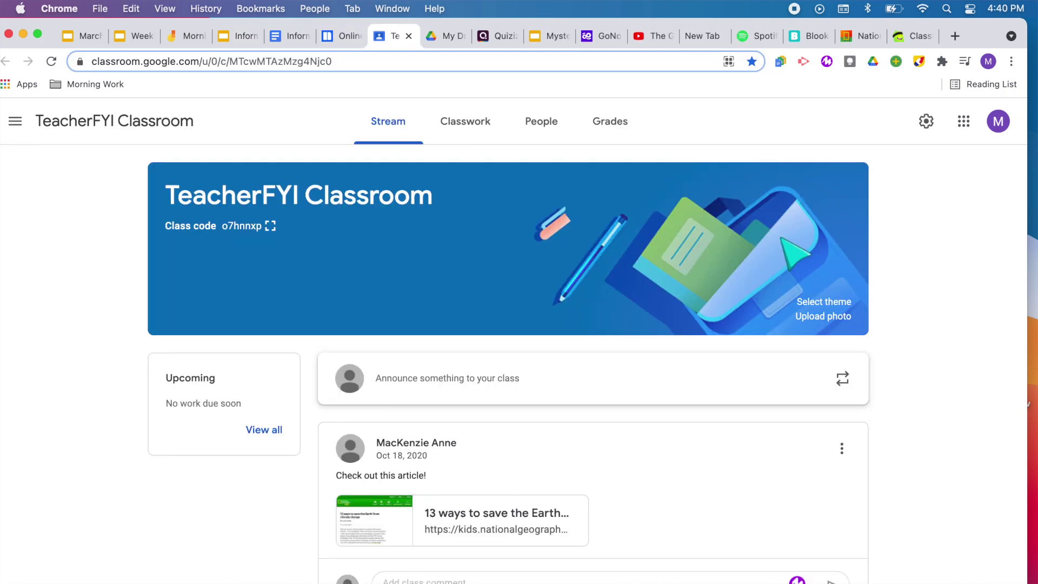
key(super+2)
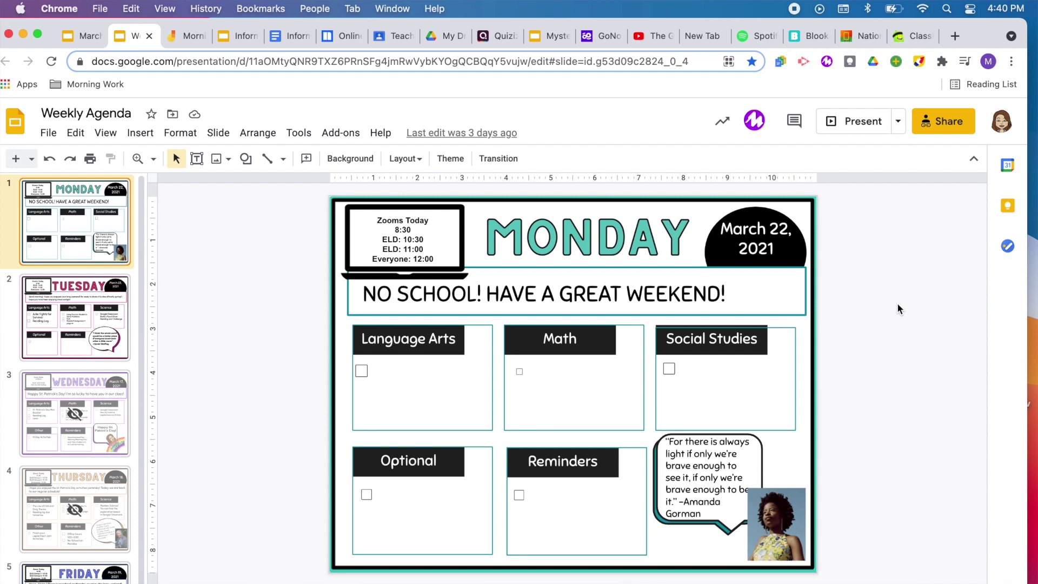
- Jump to the fourth tab, open and close a blank tab, then move to ClassDojo
key(super+4)
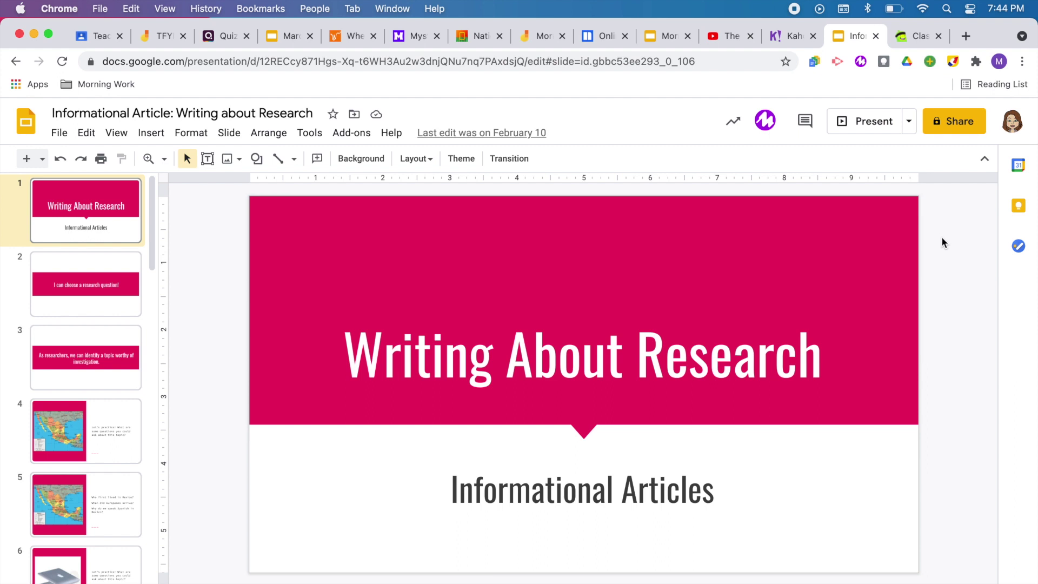
key(super+t)
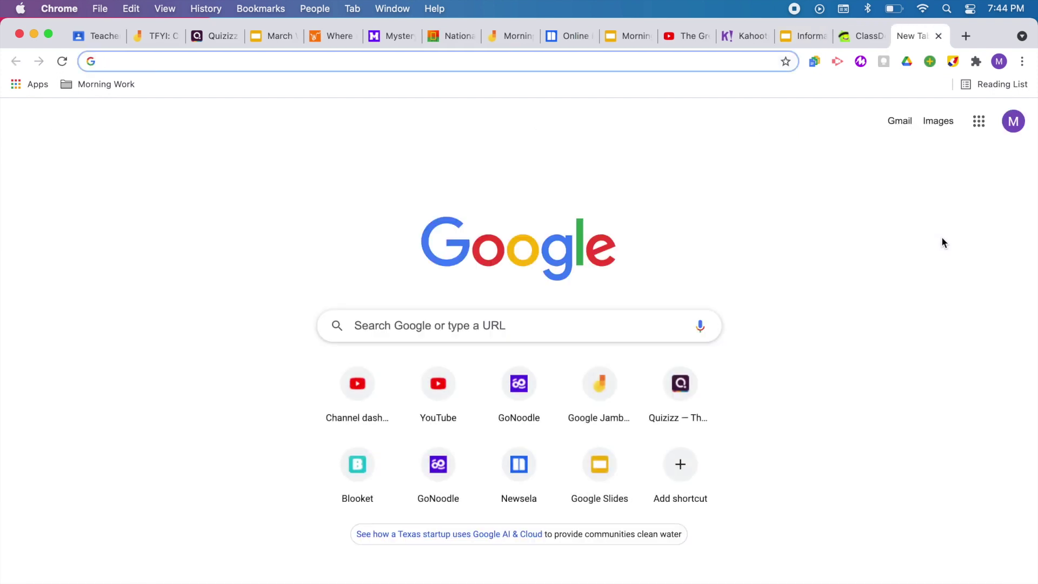
key(super+w)
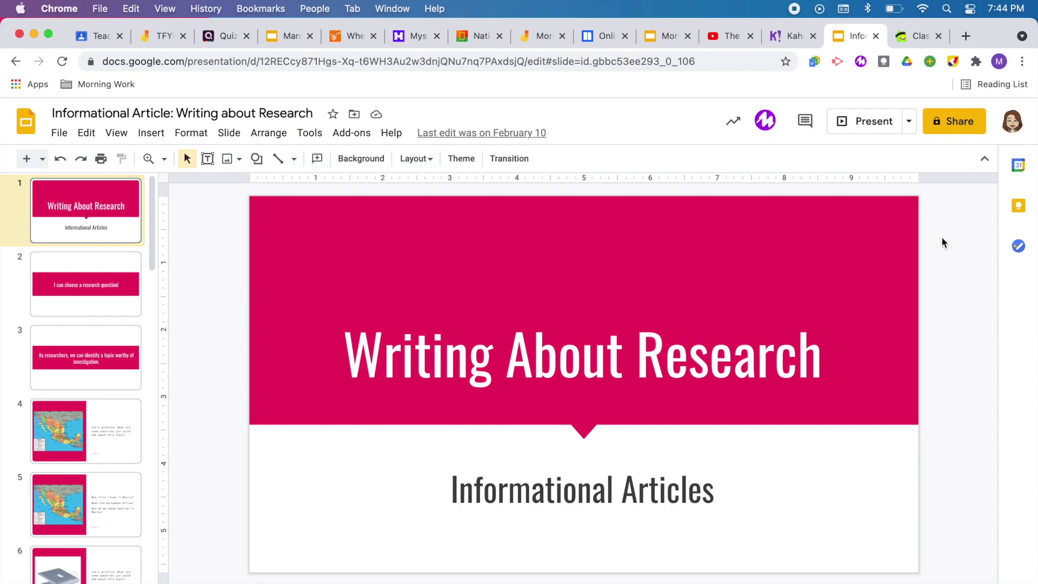
key(ctrl+Tab)
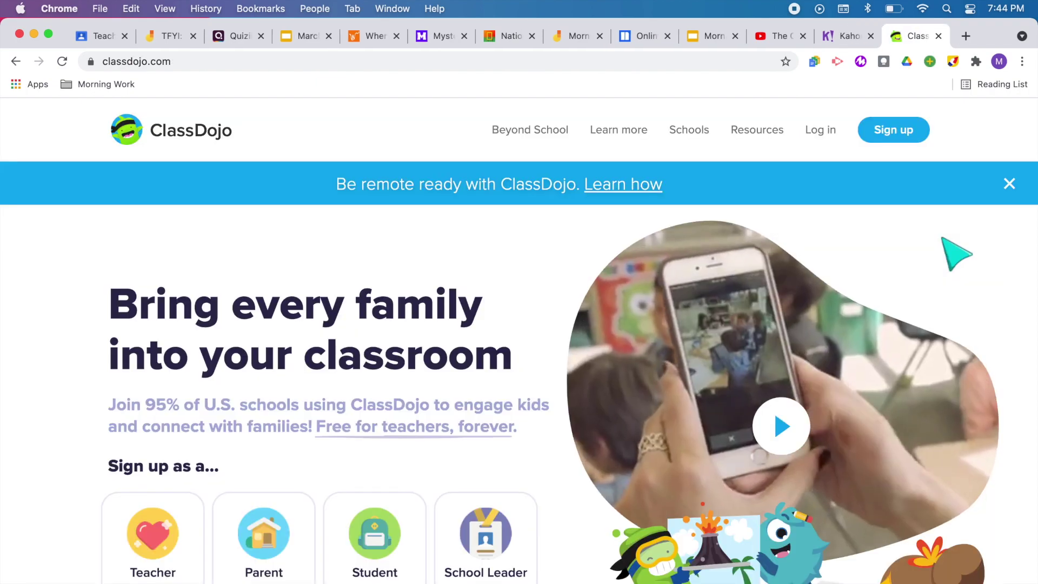